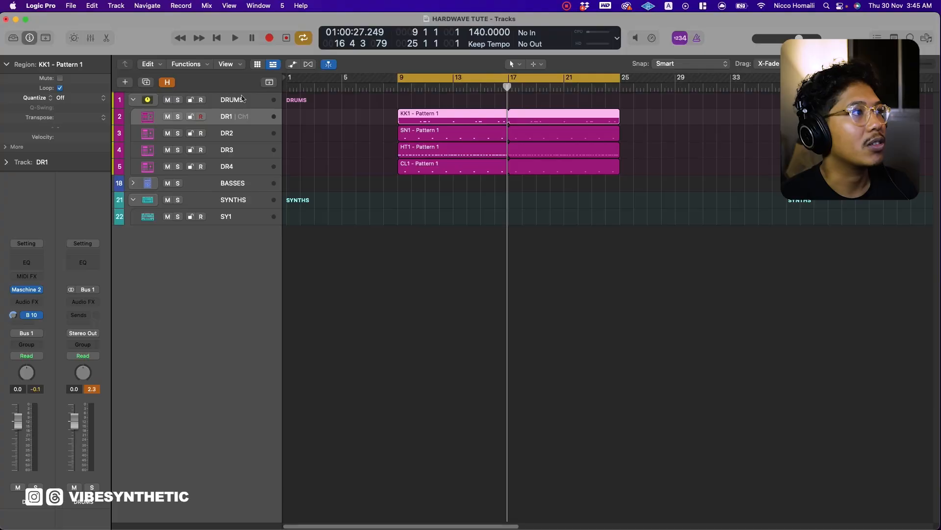
# Open the Vital synth on the SY1 track.
pyautogui.click(249, 216)
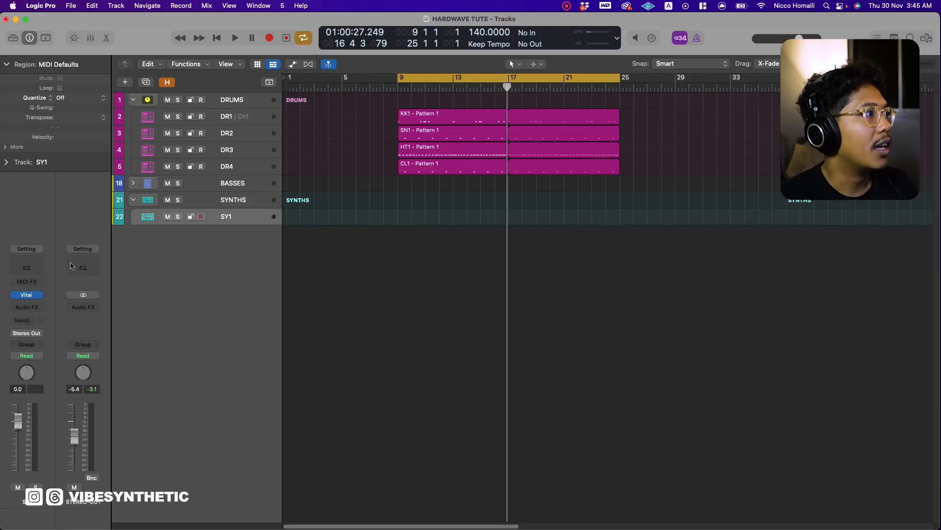
pyautogui.click(27, 296)
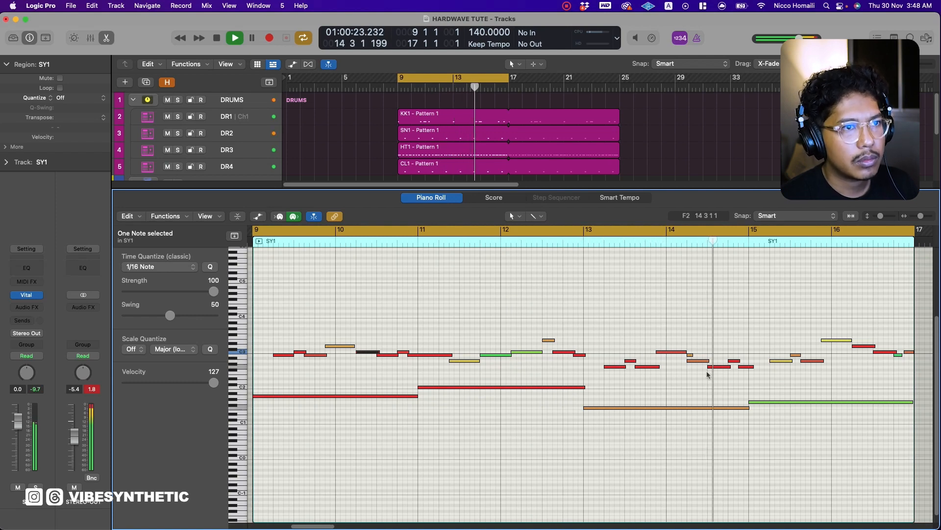
# Remove the short stray melody note in bar 14 of the SY1 region and transpose the melody notes up one octave.
pyautogui.click(690, 354)
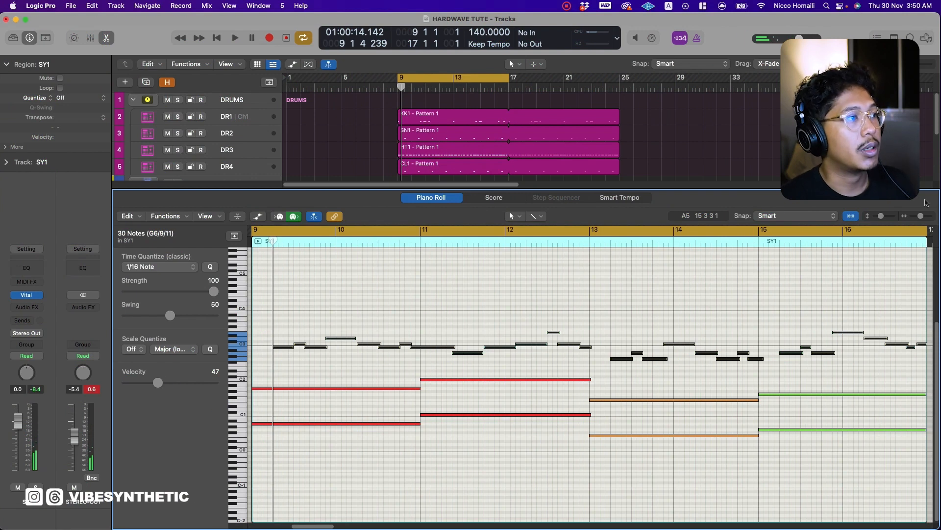
pyautogui.hotkey('alt', 'shift', 'Up')
# Stack copies a fifth and an octave above the long note at bar 9, and delete the doubled lower-octave bass notes.
pyautogui.doubleClick(304, 388)
pyautogui.click(170, 301)
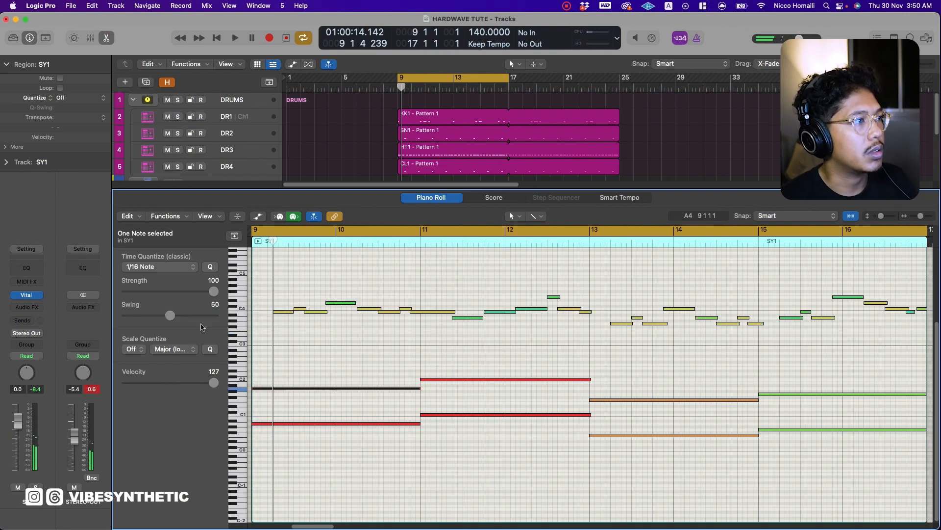
pyautogui.moveTo(294, 389); pyautogui.dragTo(293, 368)
pyautogui.moveTo(293, 368); pyautogui.dragTo(292, 353)
pyautogui.moveTo(809, 454); pyautogui.dragTo(367, 411)
pyautogui.press('Delete')
# Copy the chord's upper notes over the remaining long bass notes, adjust their pitches through bar 15, and audition the progression.
pyautogui.moveTo(340, 375); pyautogui.dragTo(295, 346)
pyautogui.moveTo(275, 368); pyautogui.dragTo(890, 383)
pyautogui.press('space')
pyautogui.click(763, 378)
pyautogui.press('space')
pyautogui.press('space')
# Select all the chord notes and set the time quantize value to 1/64 Note.
pyautogui.press('space')
pyautogui.press('space')
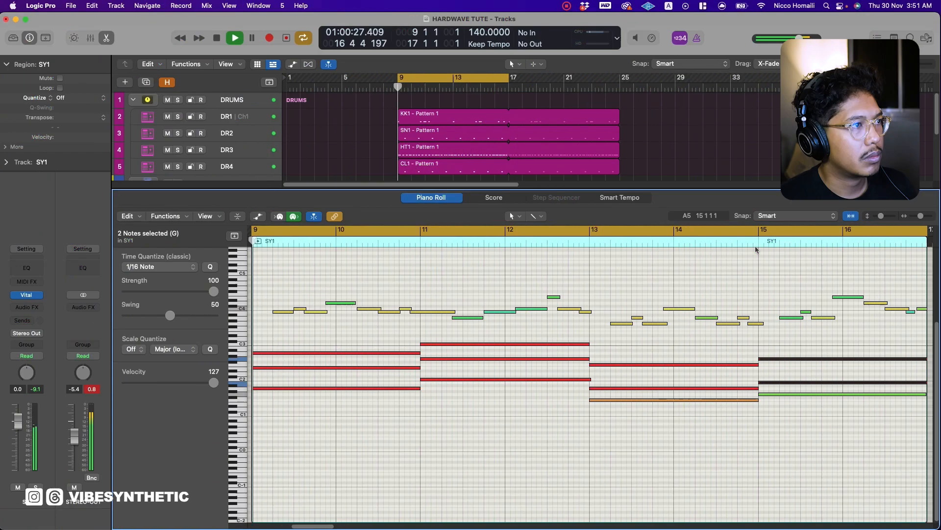
pyautogui.moveTo(823, 346); pyautogui.dragTo(403, 422)
pyautogui.press('space')
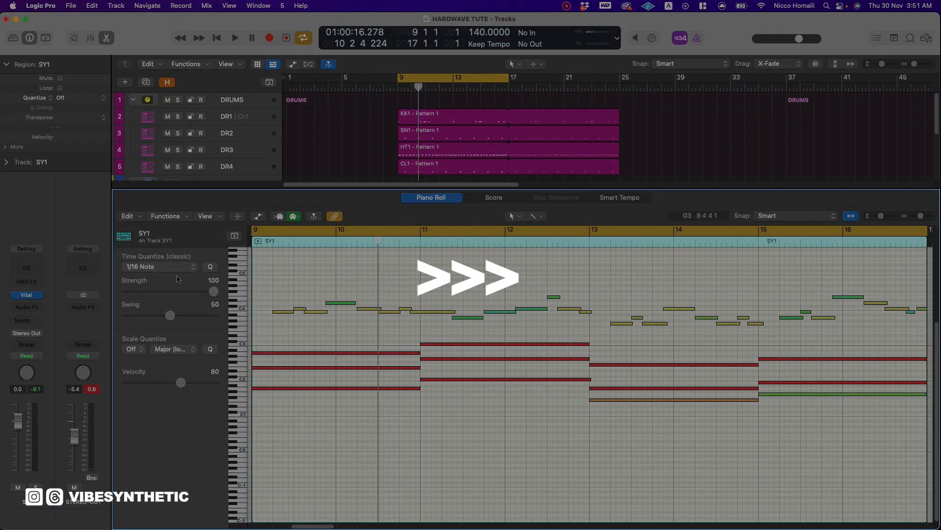
pyautogui.click(159, 267)
pyautogui.click(147, 289)
# Stagger the upper notes of the bar 9 and bar 11 chords slightly later for a strummed feel.
pyautogui.moveTo(272, 368); pyautogui.dragTo(278, 368)
pyautogui.moveTo(308, 353); pyautogui.dragTo(317, 353)
pyautogui.press('space')
pyautogui.press('space')
pyautogui.click(441, 344)
pyautogui.moveTo(436, 359); pyautogui.dragTo(451, 344)
pyautogui.press('super+Left')
# Stagger the upper notes of the bar 13 and bar 15 chords slightly later in the same strummed pattern.
pyautogui.moveTo(548, 347); pyautogui.dragTo(535, 402)
pyautogui.moveTo(794, 388); pyautogui.dragTo(813, 365)
pyautogui.moveTo(873, 347); pyautogui.dragTo(853, 388)
pyautogui.hscroll(10, 588, 367)
pyautogui.moveTo(482, 359); pyautogui.dragTo(488, 362)
pyautogui.moveTo(650, 382); pyautogui.dragTo(644, 382)
pyautogui.moveTo(655, 359); pyautogui.dragTo(642, 358)
pyautogui.press('super+Left')
pyautogui.press('super+Left')
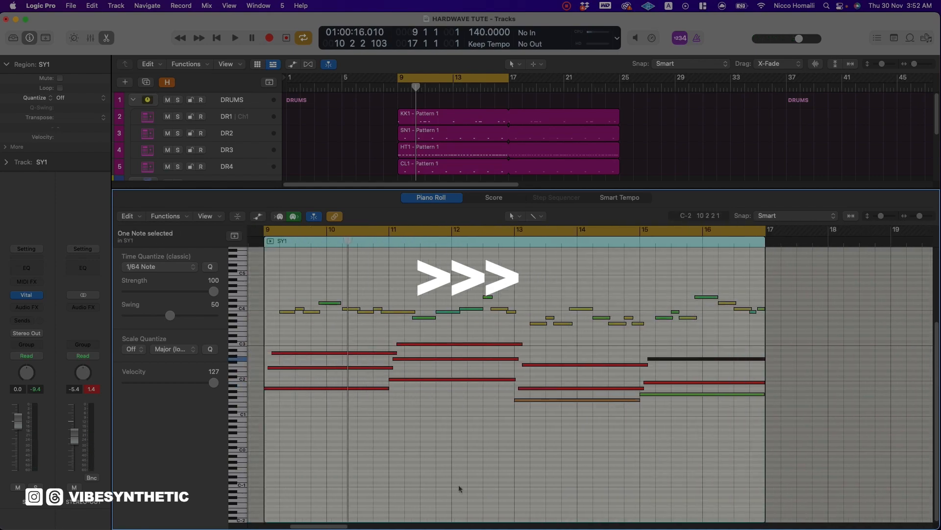
# Lower the velocity of all the chord notes to 35.
pyautogui.moveTo(784, 337); pyautogui.dragTo(274, 416)
pyautogui.click(258, 216)
pyautogui.scroll(-2, 338, 363)
pyautogui.moveTo(333, 393); pyautogui.dragTo(311, 505)
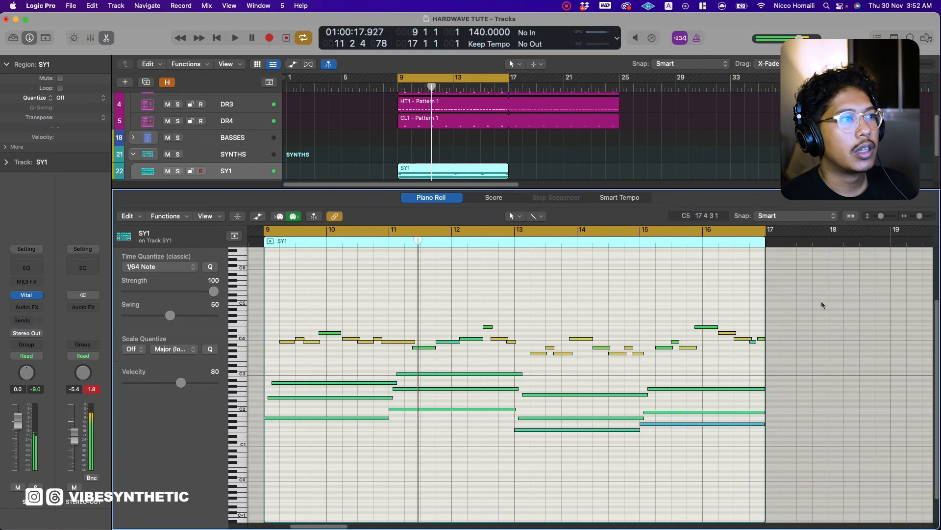
# Transpose all chord and melody notes in the SY1 region down one octave and play the result.
pyautogui.moveTo(824, 302); pyautogui.dragTo(265, 456)
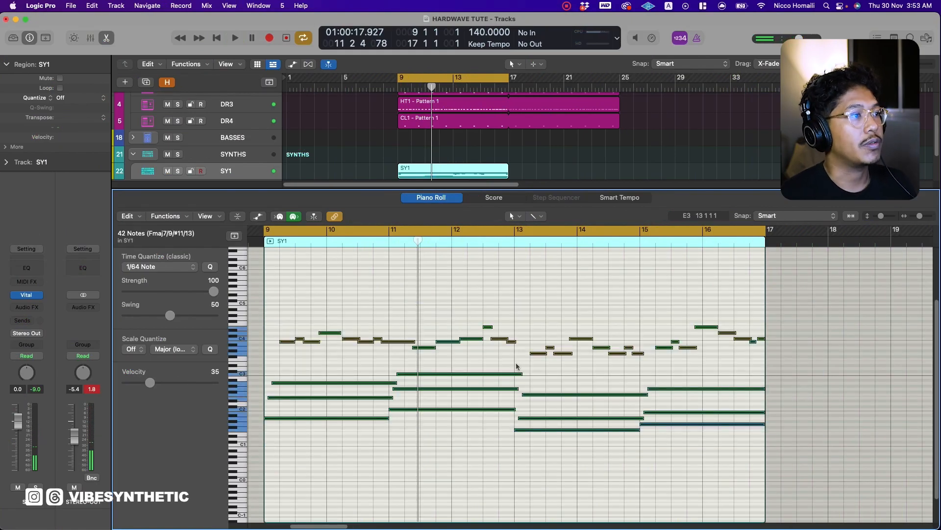
pyautogui.hotkey('alt', 'shift', 'Down')
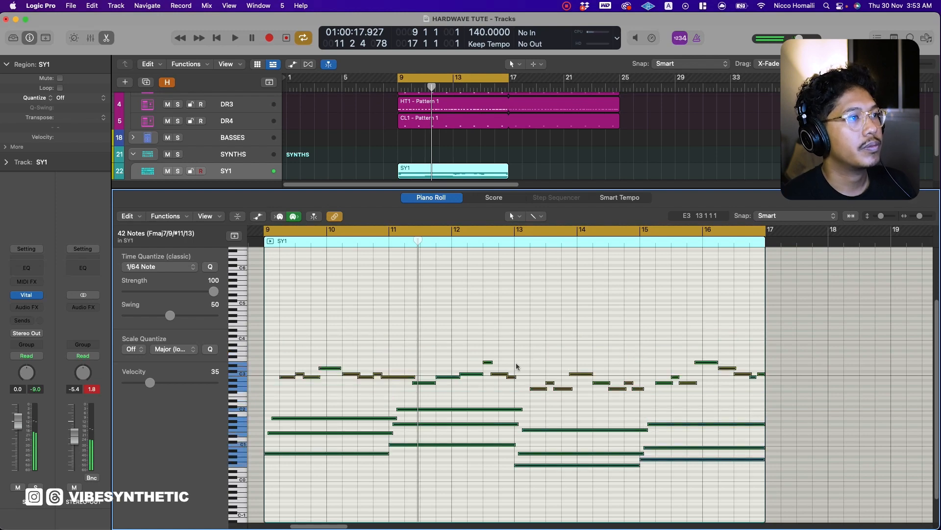
pyautogui.press('space')
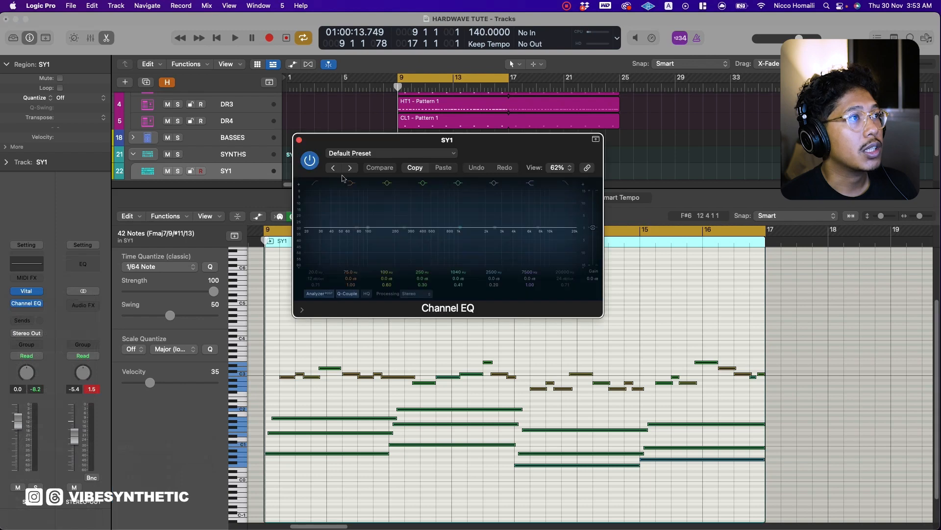
# Set a low cut in the SY1 Channel EQ to remove the low end, and check it during playback.
pyautogui.moveTo(303, 235); pyautogui.dragTo(390, 234)
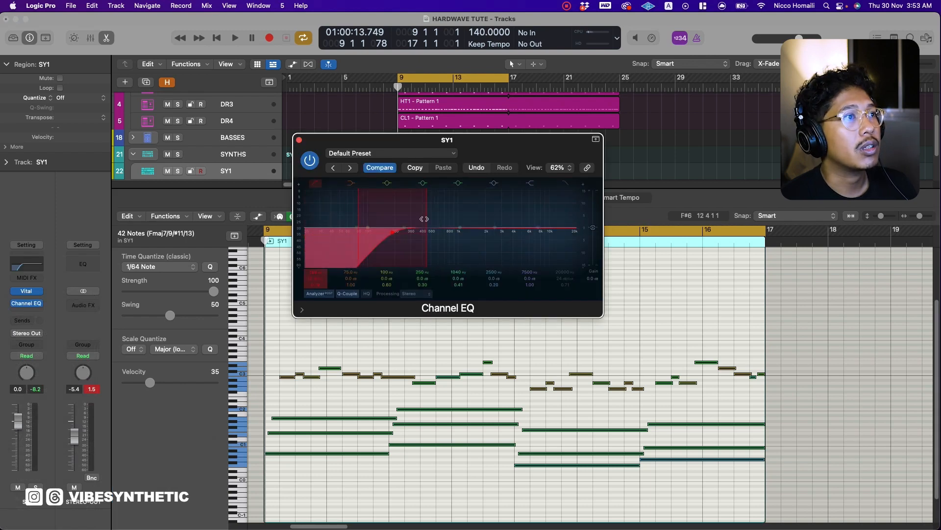
pyautogui.press('space')
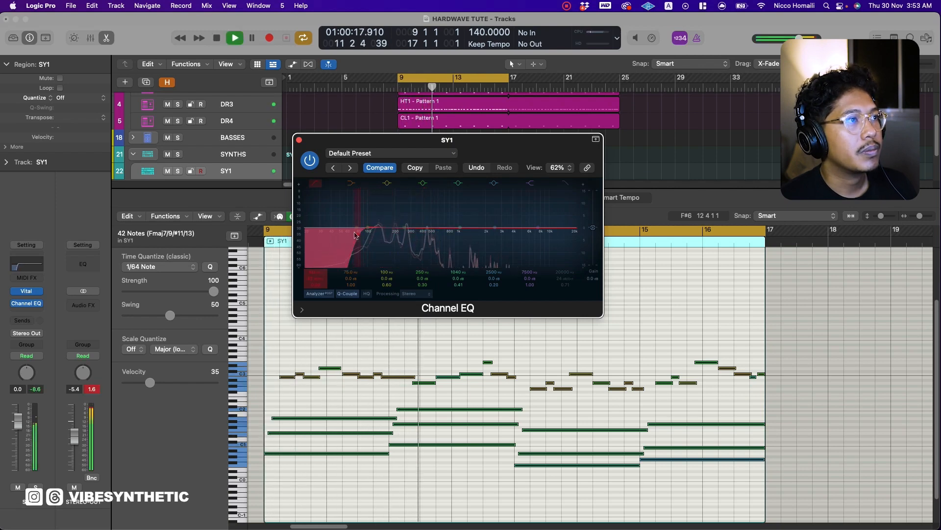
pyautogui.press('space')
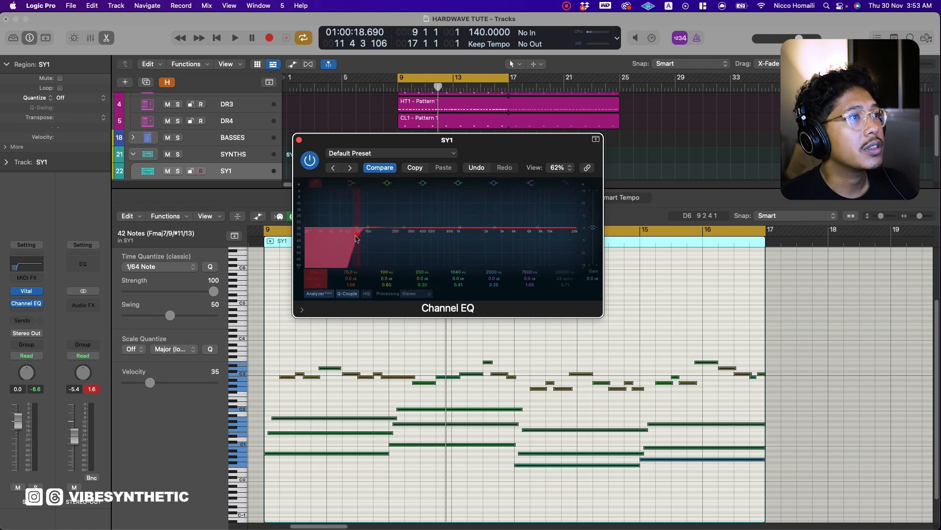
pyautogui.press('space')
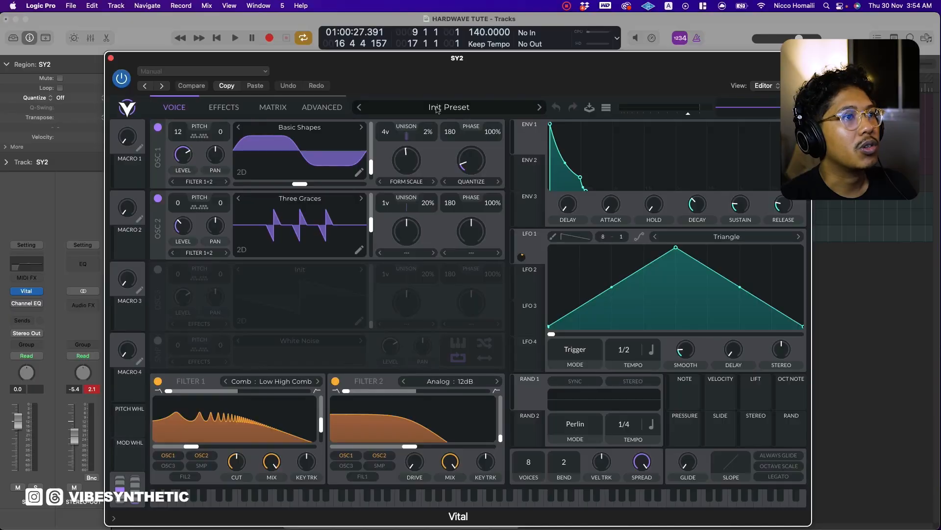
# Load the Vital preset VS-VITAL-PAD-ATMOS-01-AMAZON STRINGS on SY2 and return to the synth view.
pyautogui.click(438, 109)
pyautogui.click(616, 143)
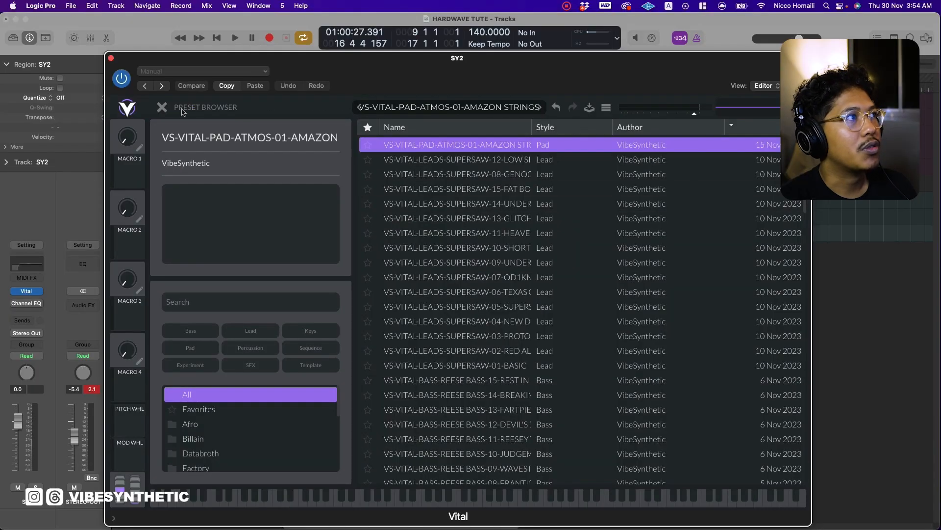
pyautogui.click(162, 109)
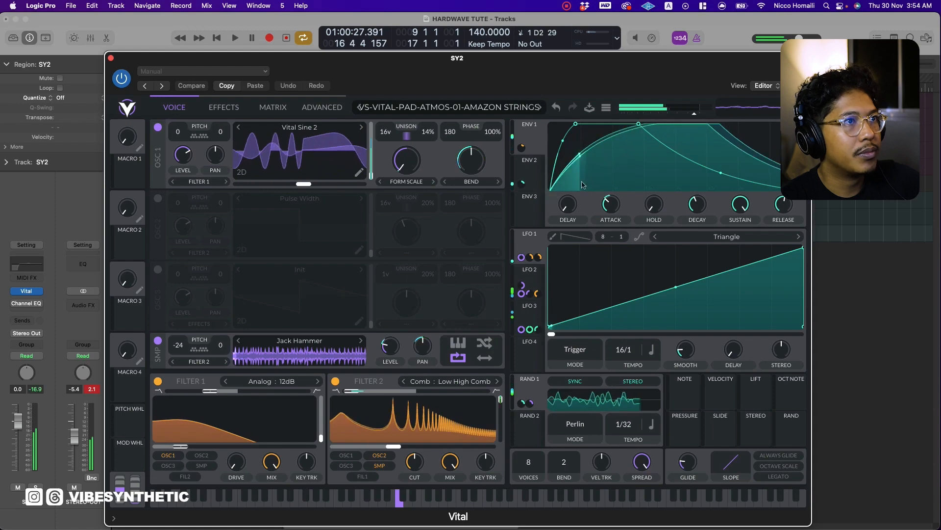
# Set Envelope 1's attack to 0.074 secs and release to 0.463 secs, and show the preset's effects.
pyautogui.moveTo(611, 203); pyautogui.dragTo(611, 207)
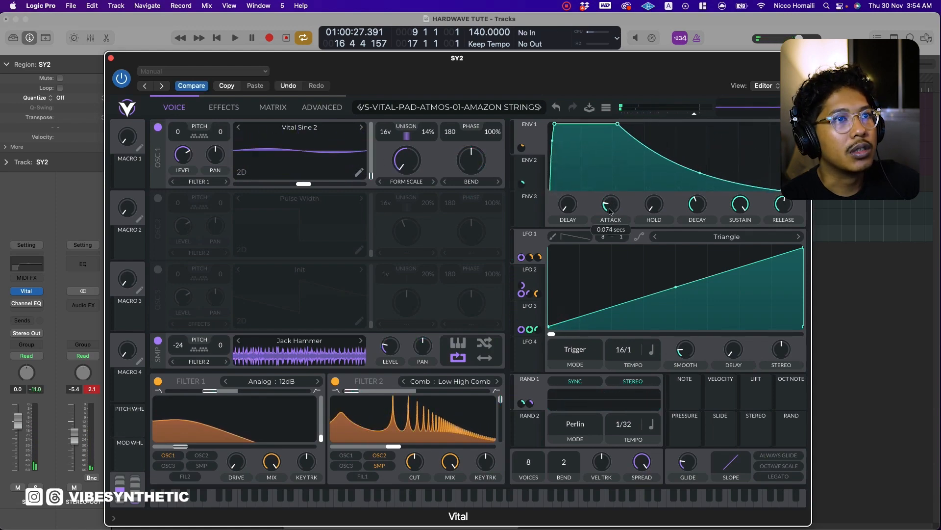
pyautogui.moveTo(784, 205); pyautogui.dragTo(785, 216)
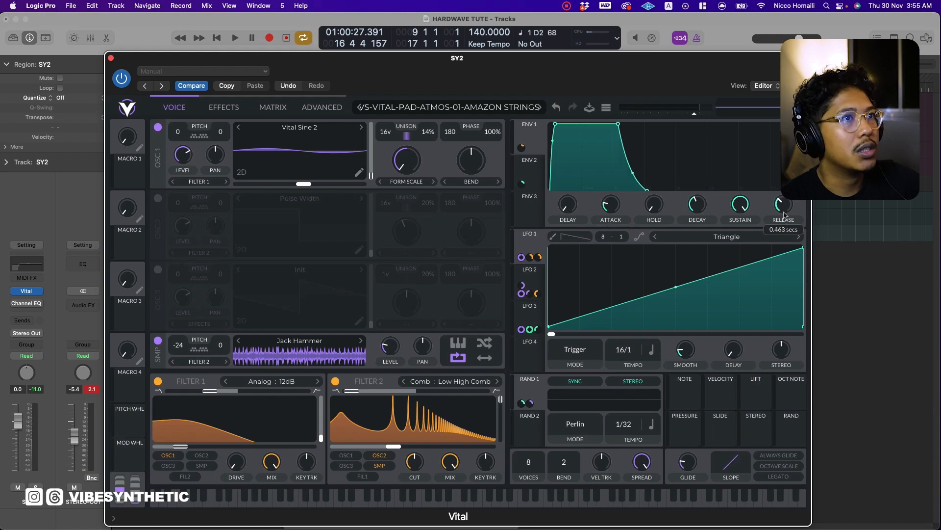
pyautogui.click(224, 107)
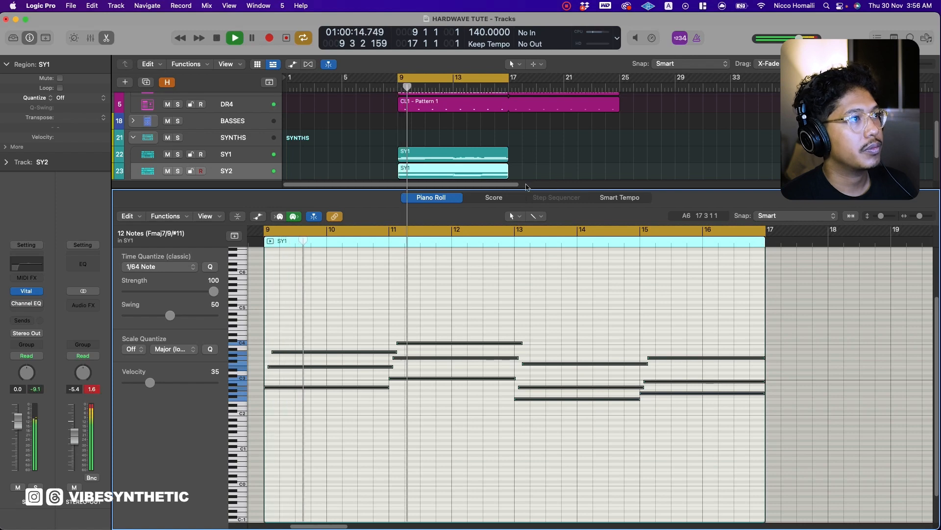
# Close the piano roll, show the SY2 and SY1 Channel EQs side by side, and play the loop.
pyautogui.press('e')
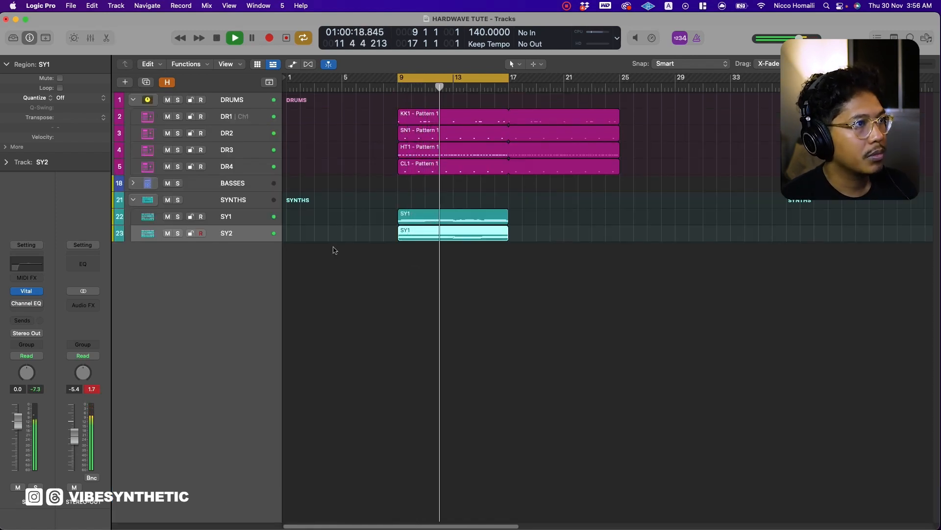
pyautogui.press('space')
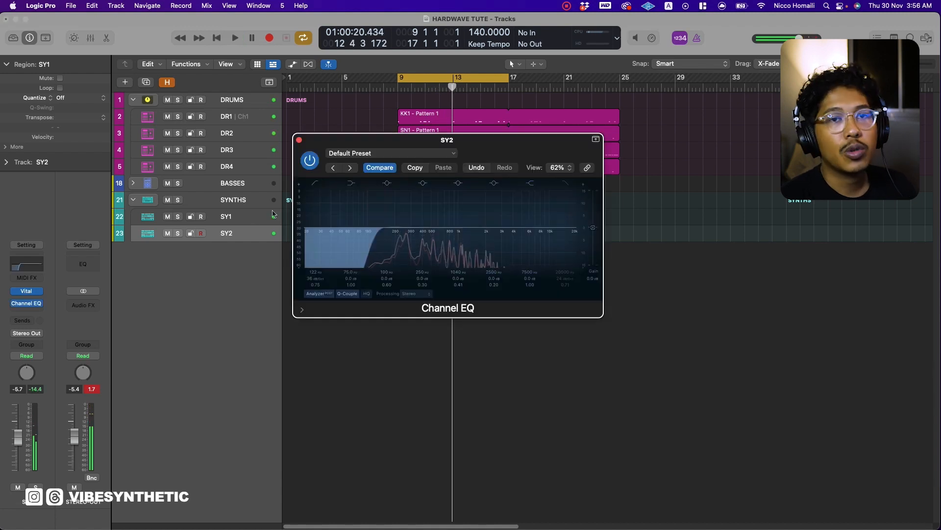
pyautogui.moveTo(418, 140); pyautogui.dragTo(291, 263)
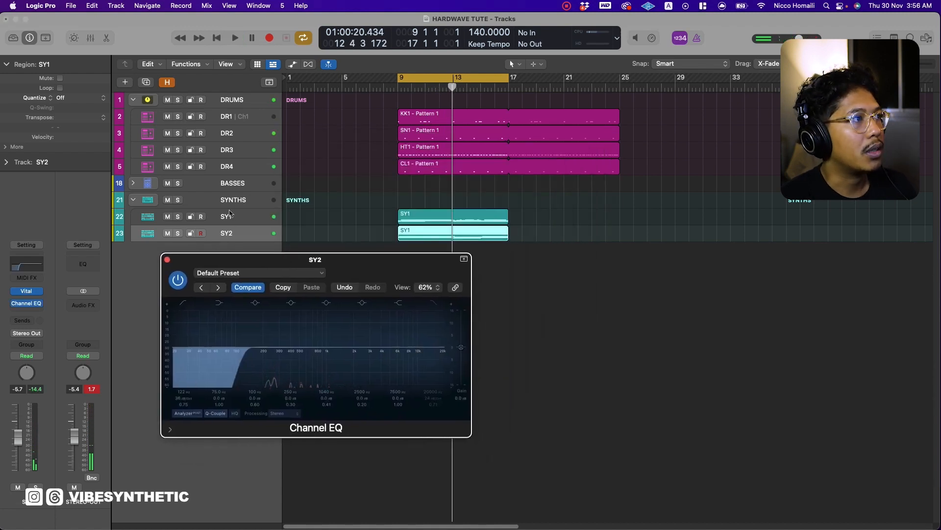
pyautogui.click(229, 215)
pyautogui.click(27, 305)
pyautogui.press('space')
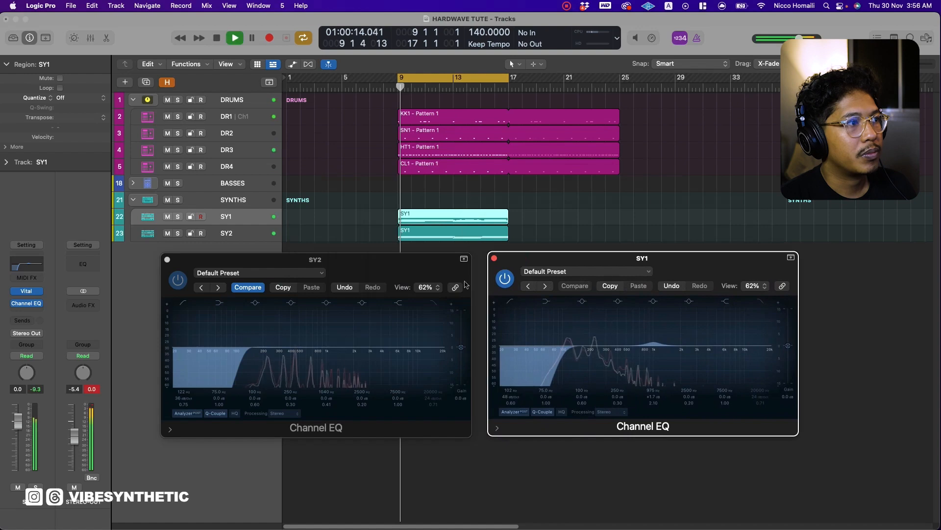
# Raise the SY2 EQ's low cut to about 330 Hz and boost around 2780 Hz and the 7500 Hz high shelf.
pyautogui.moveTo(250, 361); pyautogui.dragTo(255, 362)
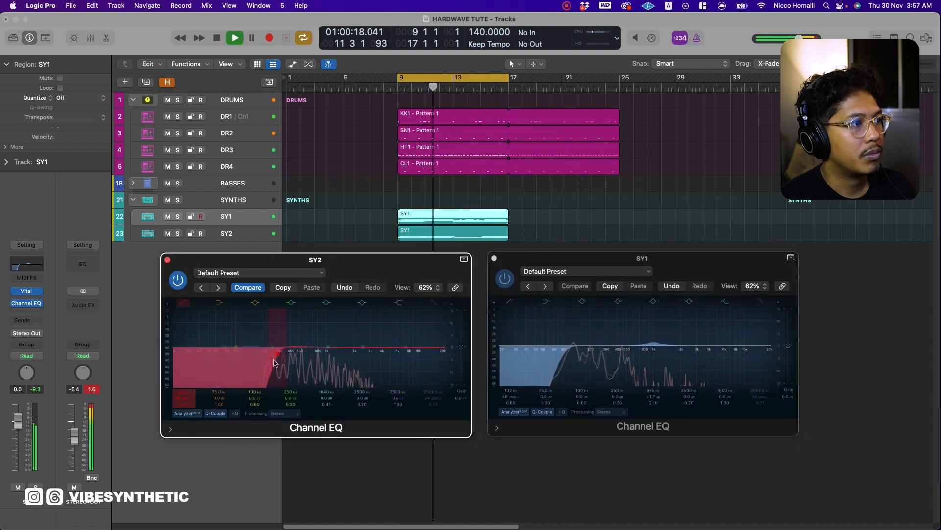
pyautogui.moveTo(369, 399); pyautogui.dragTo(370, 396)
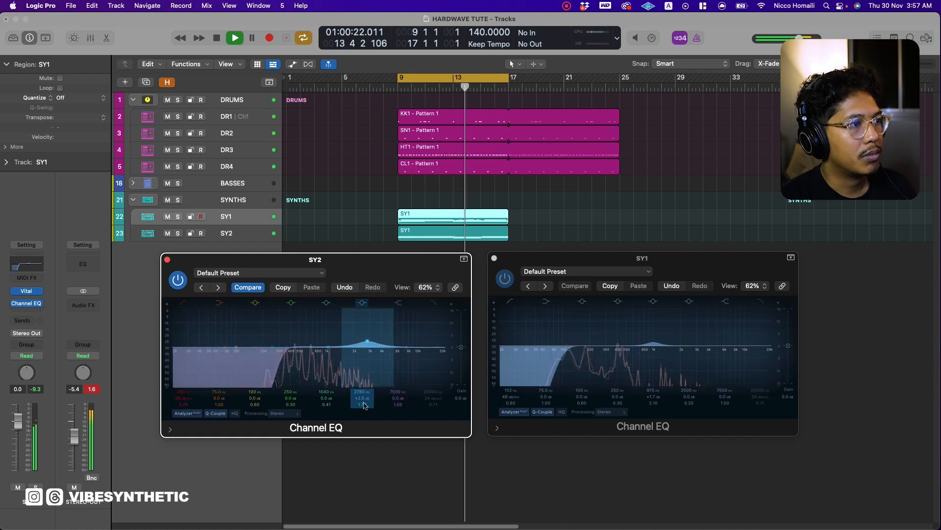
pyautogui.moveTo(407, 348); pyautogui.dragTo(408, 340)
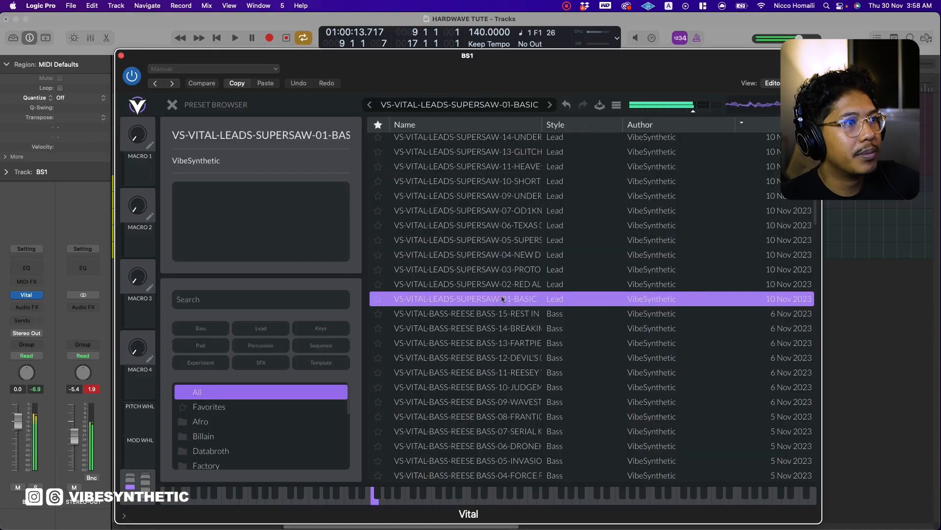
# Audition Vital bass presets on BS1 and load the VS-VITAL-BASS-REESE BASS-06 preset.
pyautogui.click(493, 341)
pyautogui.click(498, 386)
pyautogui.click(486, 426)
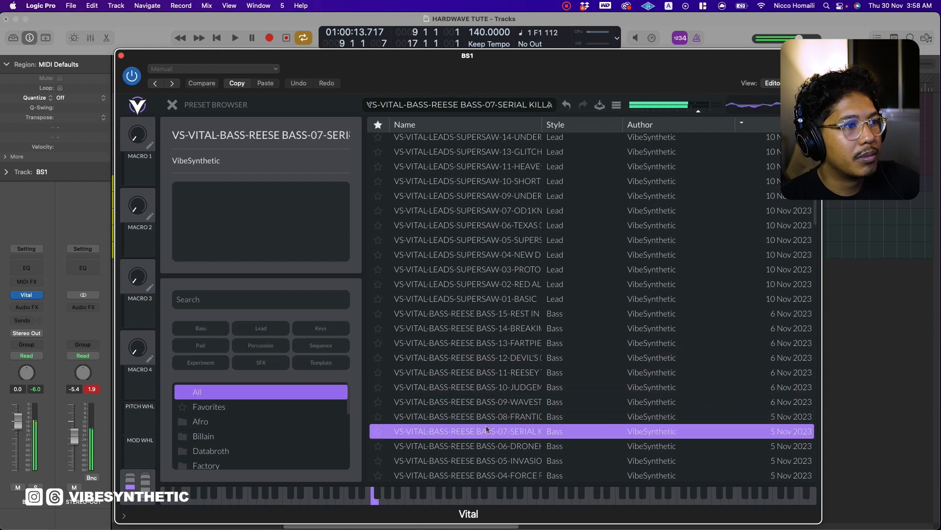
pyautogui.click(487, 447)
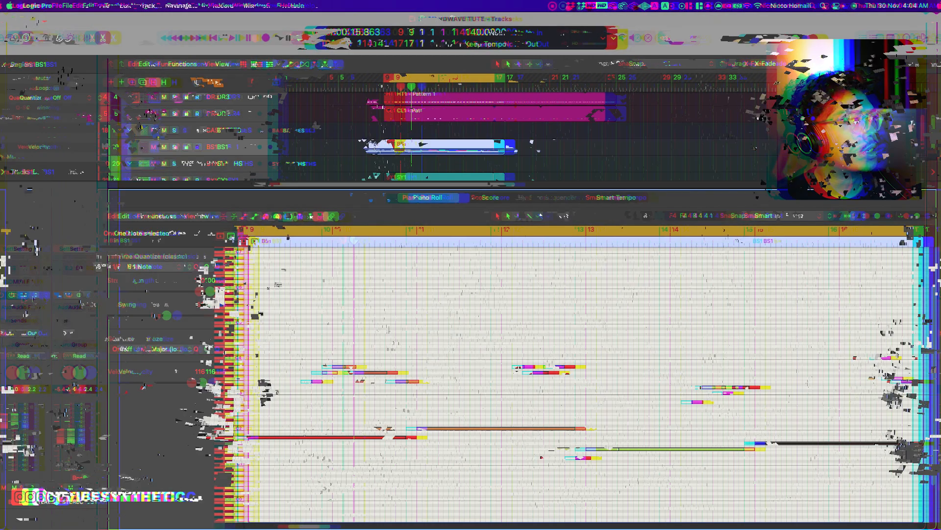
# Raise the Filter 1 cutoff slightly in BS1's Vital, audition the bass, and close the synth.
pyautogui.click(30, 296)
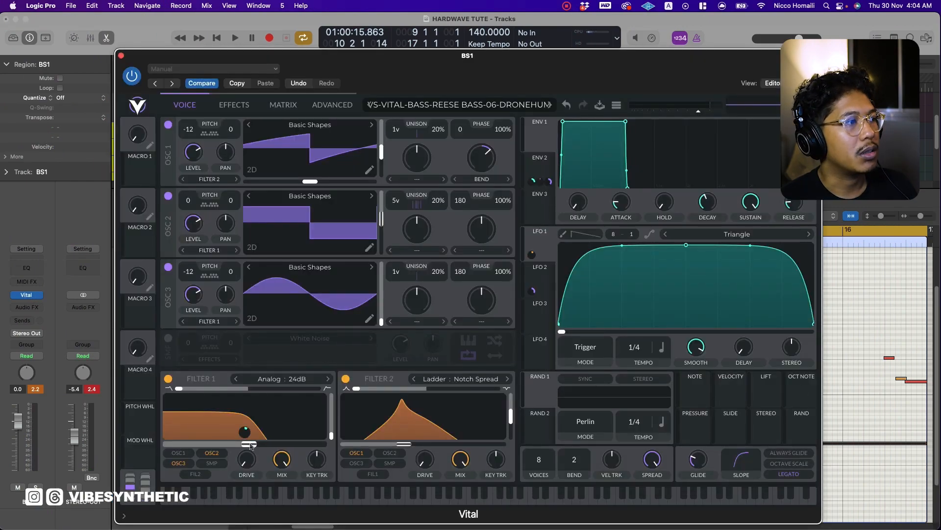
pyautogui.moveTo(250, 445); pyautogui.dragTo(259, 446)
pyautogui.press('space')
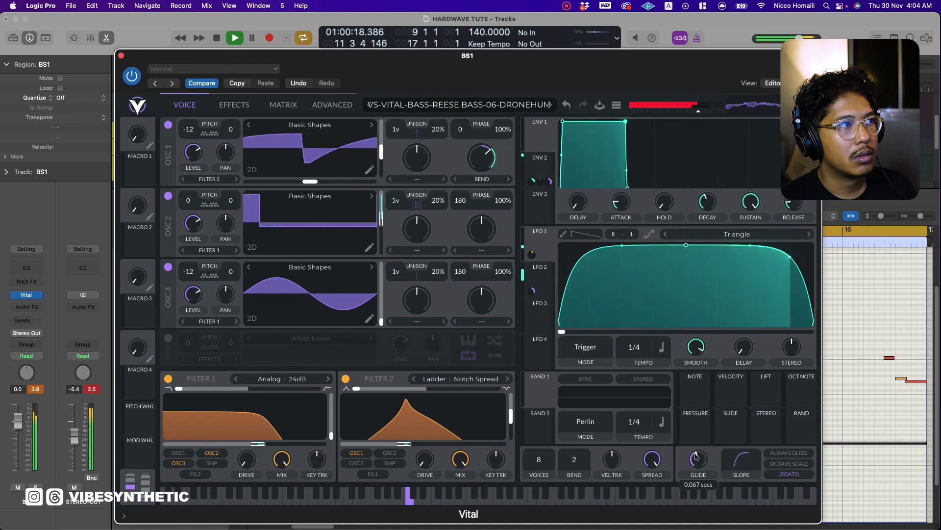
pyautogui.moveTo(690, 457)
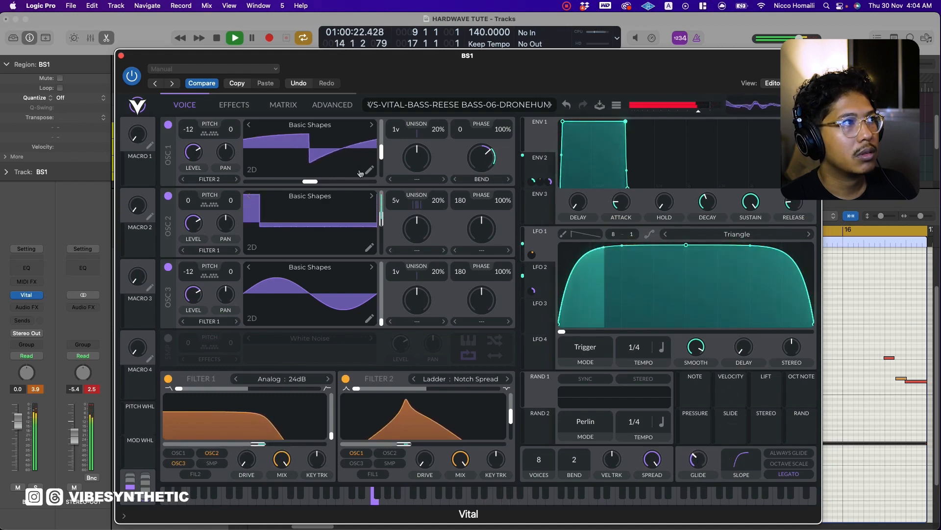
pyautogui.click(121, 56)
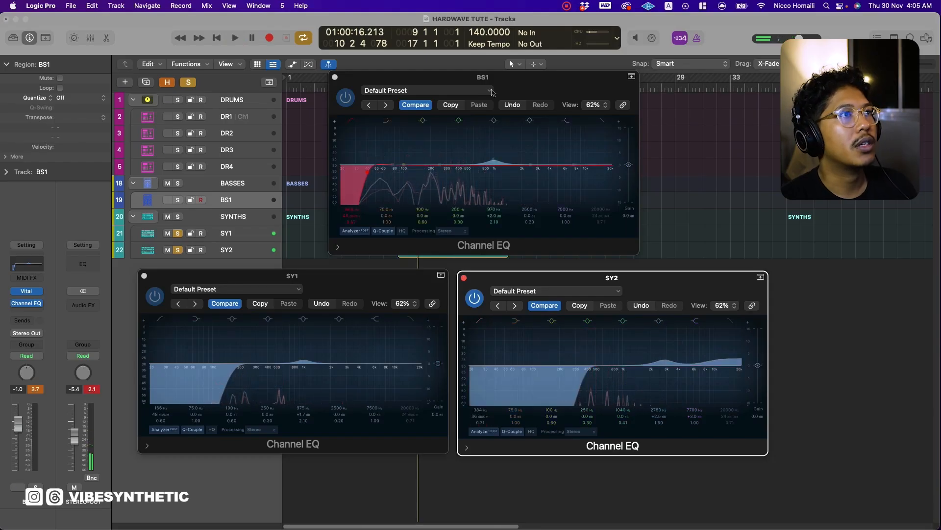
# Reposition the BS1 Channel EQ above the synth EQs, play the loop, and set the BS1 volume to -6.0 dB.
pyautogui.moveTo(492, 83); pyautogui.dragTo(476, 85)
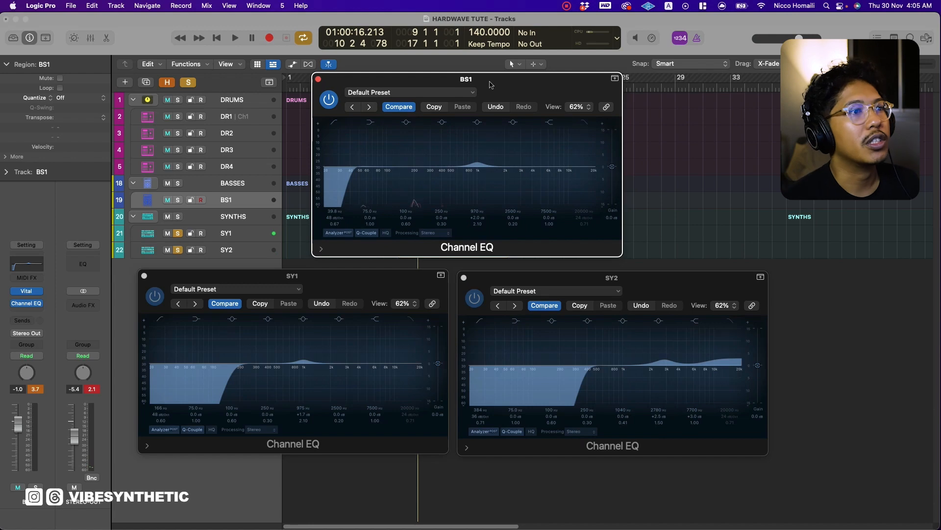
pyautogui.press('space')
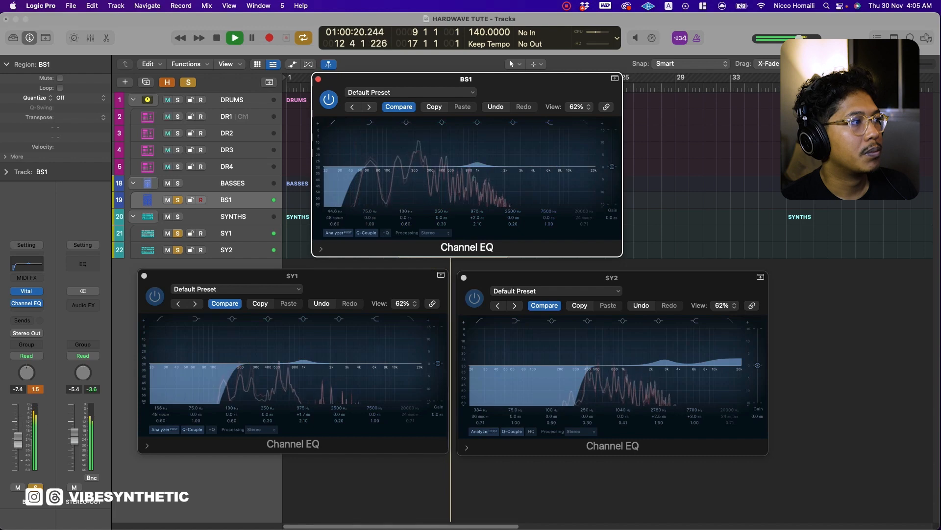
pyautogui.click(35, 389)
pyautogui.moveTo(18, 440); pyautogui.dragTo(18, 438)
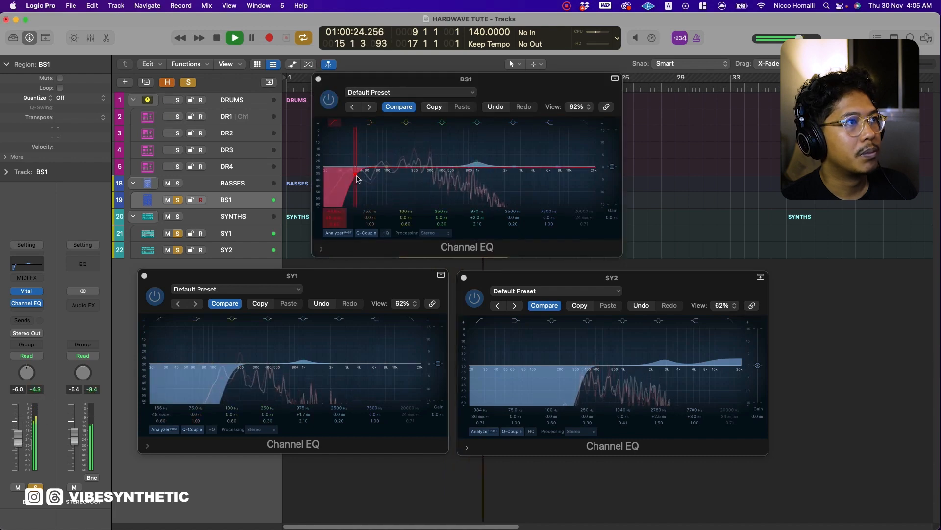
# Set the BS1 EQ's low cut to about 54 Hz with a boost near 2480 Hz, and insert a stereo TDR VOS SlickEQ.
pyautogui.click(361, 178)
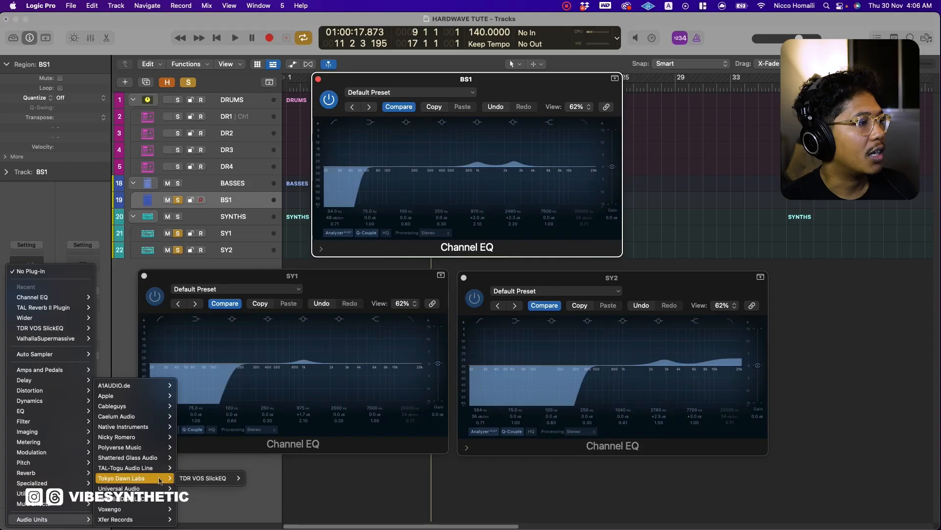
pyautogui.moveTo(187, 481)
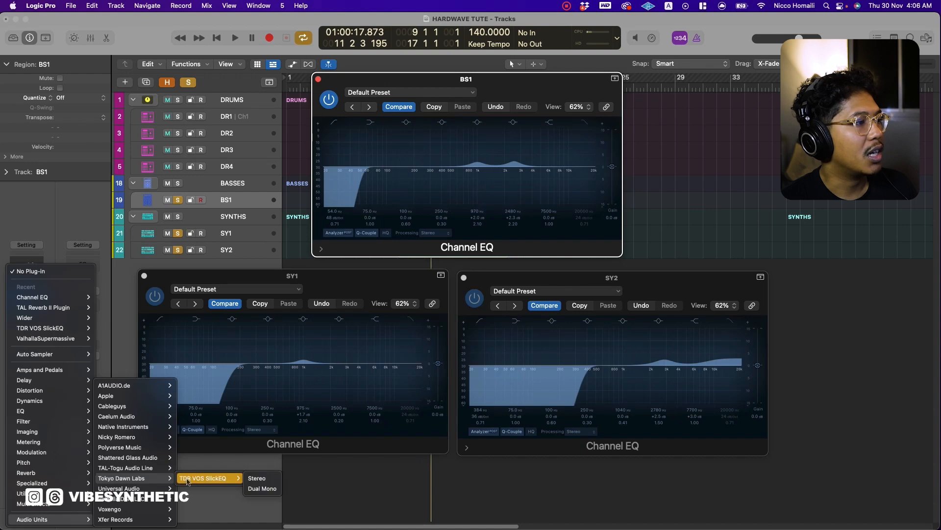
pyautogui.click(248, 479)
pyautogui.press('space')
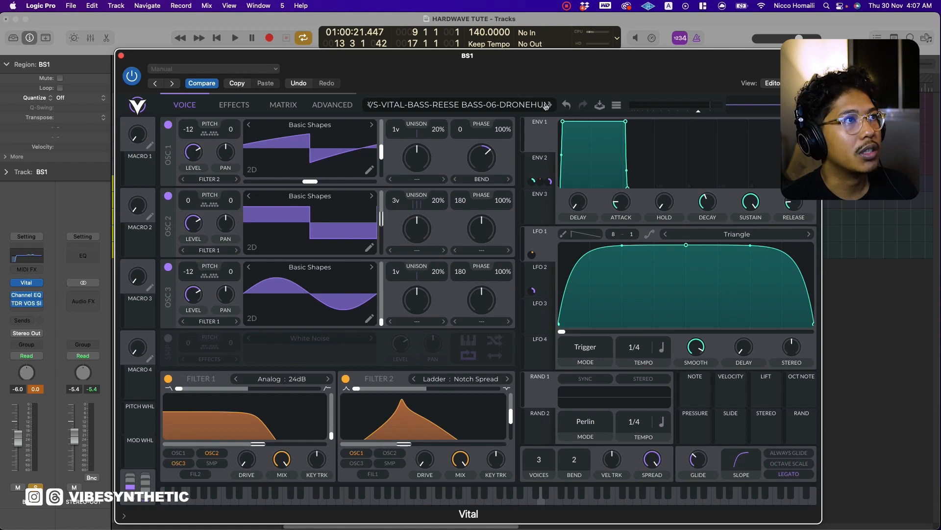
pyautogui.press('space')
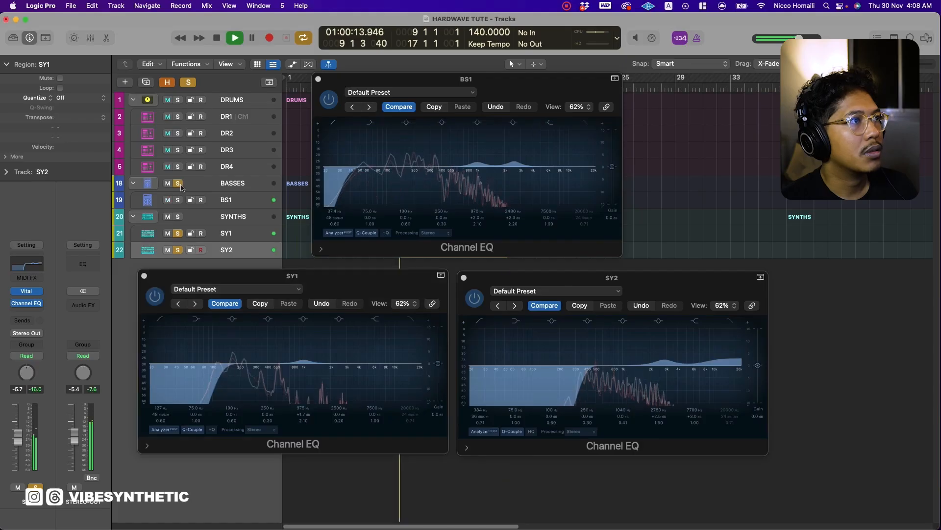
# Solo the BASSES group with the synths, set the BS1 volume to -5.0 dB, and close the SY1 EQ.
pyautogui.click(178, 184)
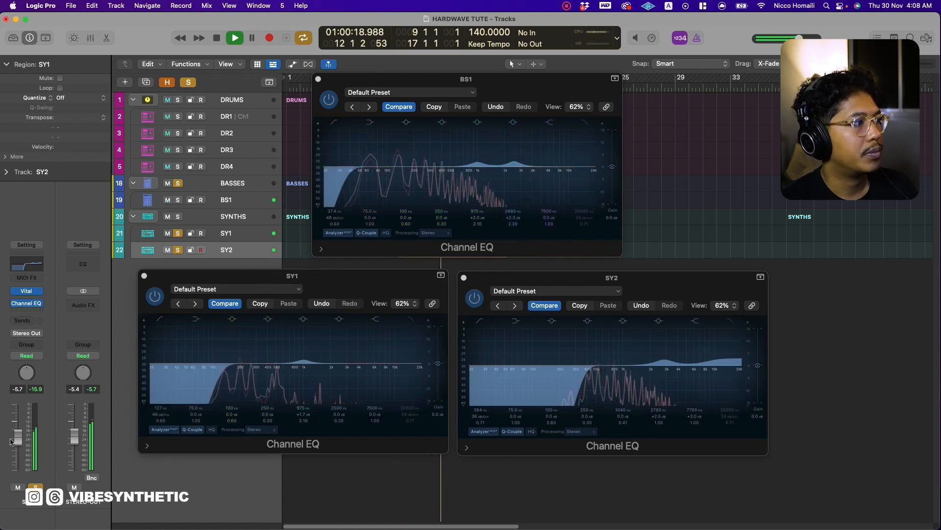
pyautogui.click(230, 201)
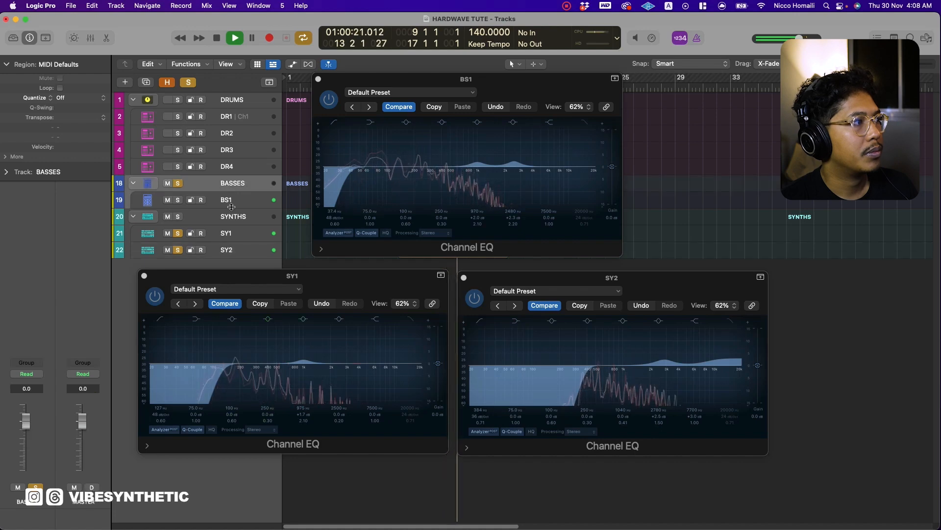
pyautogui.click(233, 200)
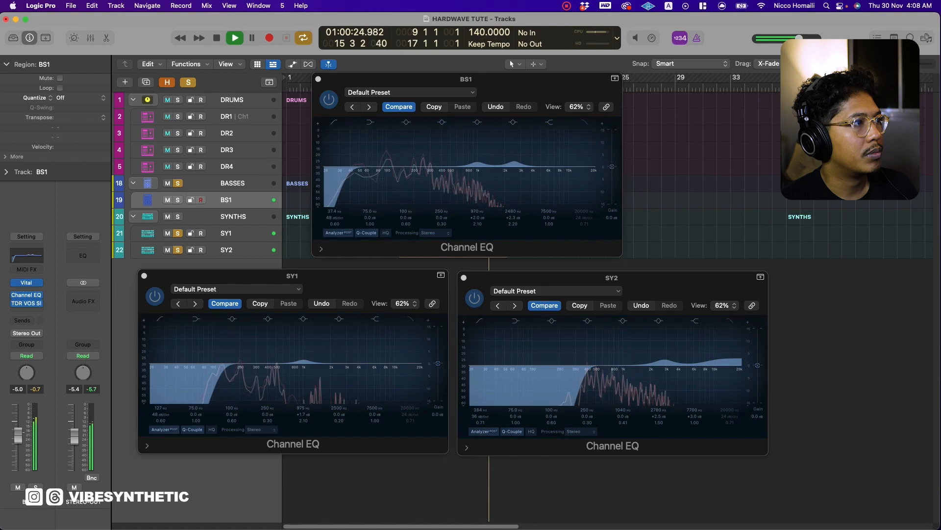
pyautogui.click(242, 239)
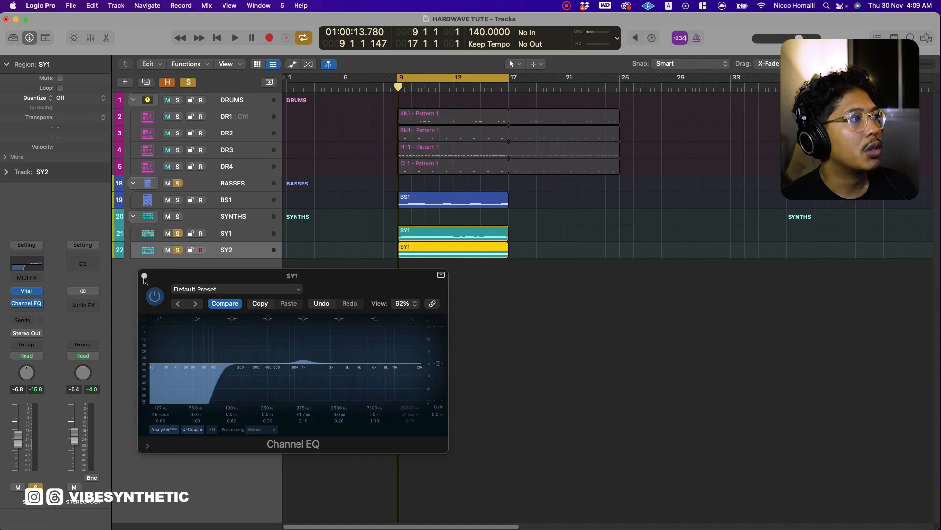
pyautogui.click(144, 277)
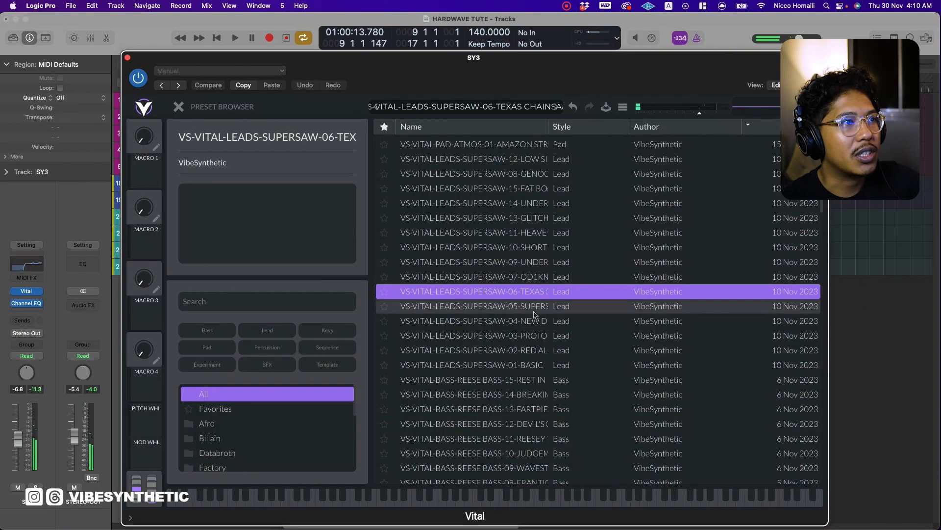
# Audition the Vital supersaw lead presets on SY3 and load VS-VITAL-LEADS-SUPERSAW-04-NEW DIVIDE.
pyautogui.click(525, 218)
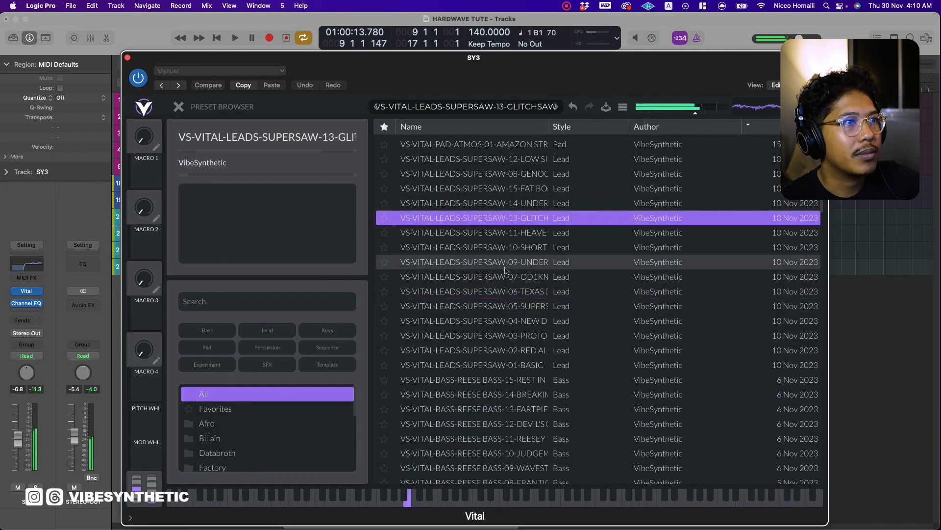
pyautogui.click(500, 340)
pyautogui.click(501, 321)
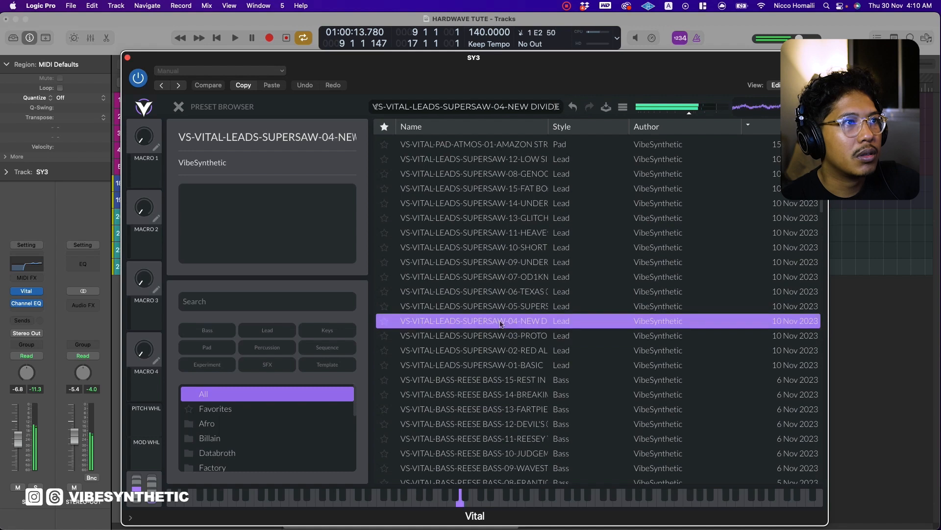
pyautogui.click(527, 191)
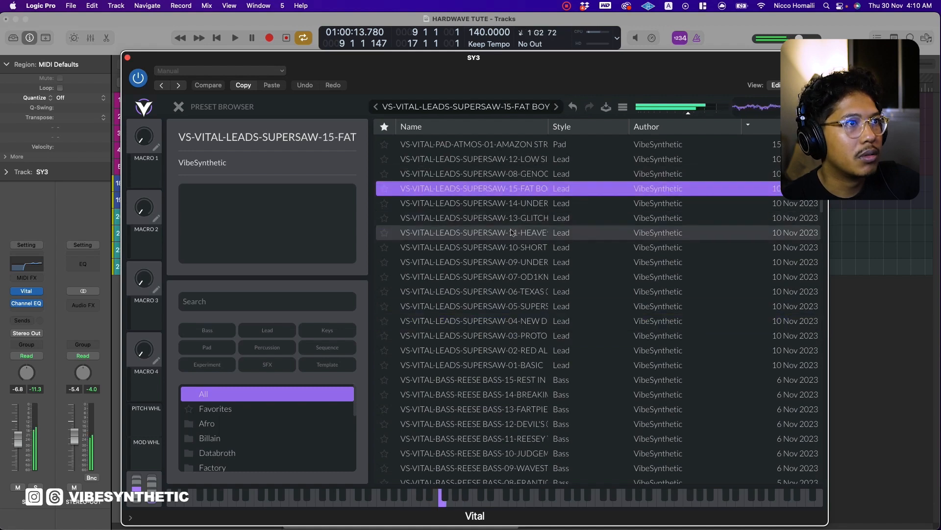
pyautogui.click(526, 320)
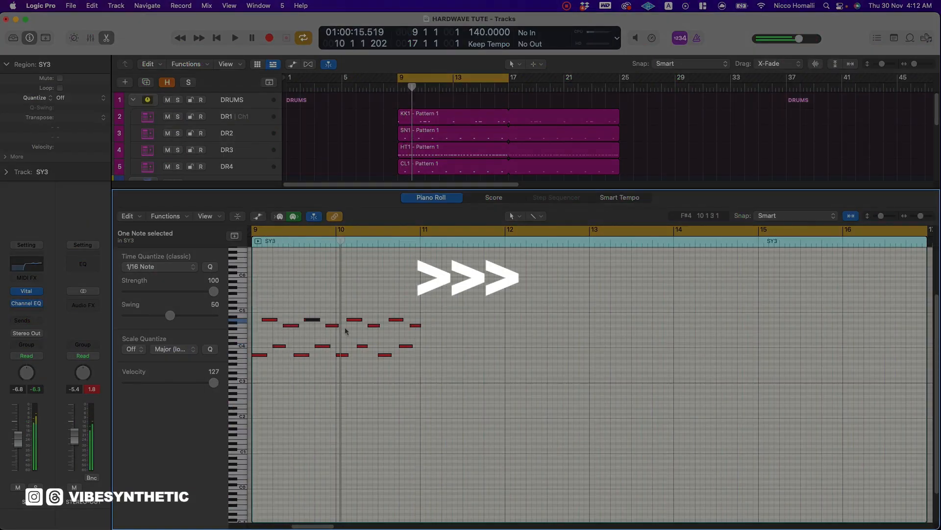
# Write the lead arpeggio melody in the SY3 region from bar 9 to 17, shifting the copied notes to follow the chord changes.
pyautogui.click(463, 324)
pyautogui.moveTo(517, 355); pyautogui.dragTo(517, 366)
pyautogui.moveTo(601, 354); pyautogui.dragTo(660, 377)
pyautogui.press('space')
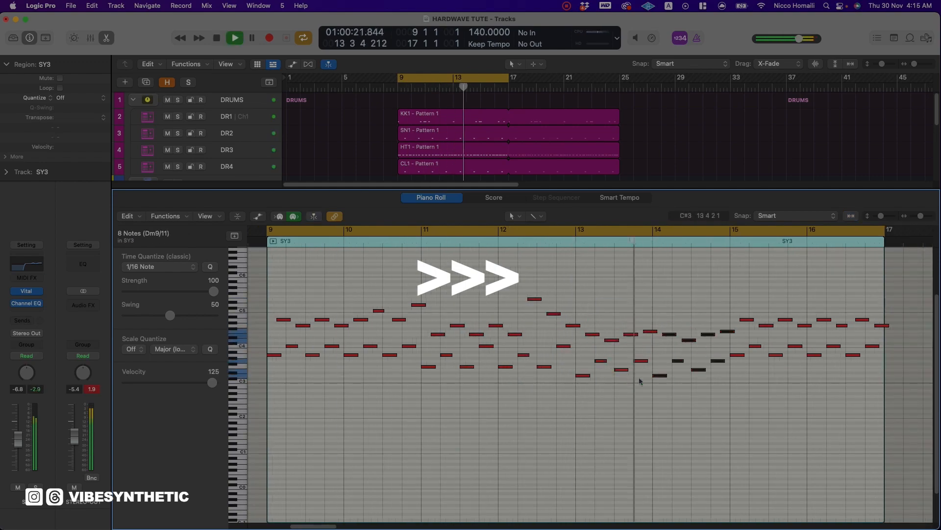
pyautogui.click(877, 325)
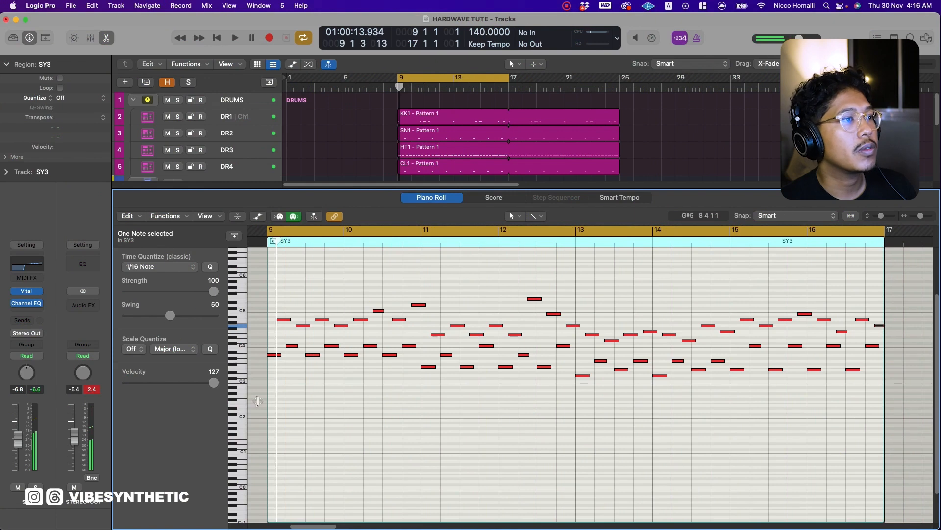
# Transpose all notes in the SY3 region down one octave and play the loop.
pyautogui.press('super+a')
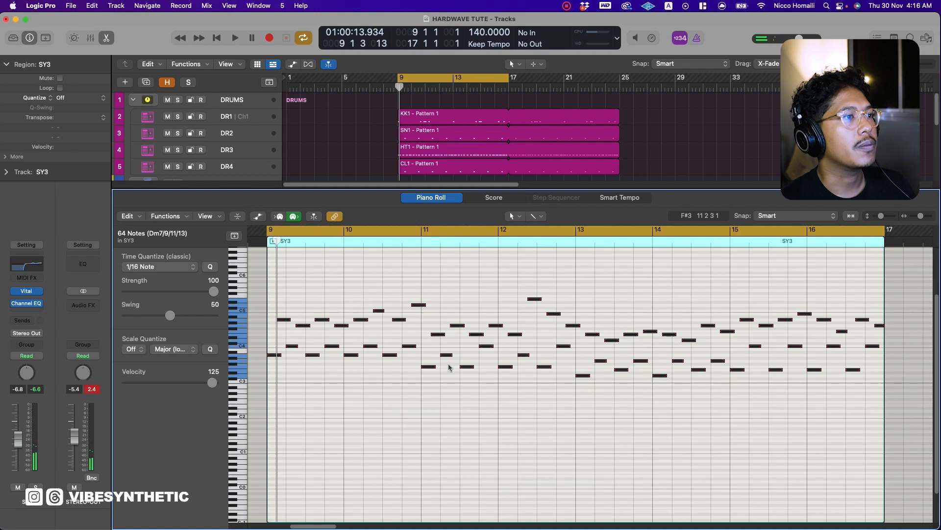
pyautogui.hotkey('shift', 'alt', 'Down')
pyautogui.press('space')
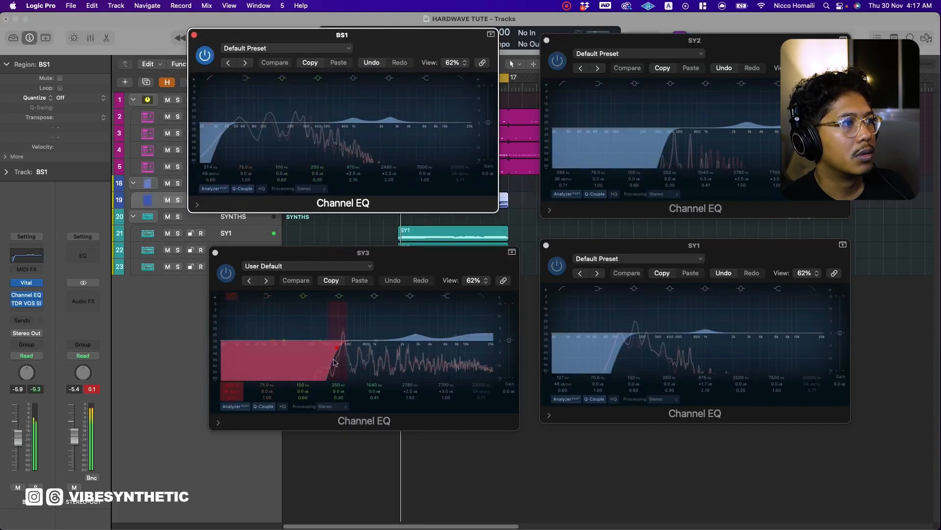
# Lower the SY3 EQ's low cut, boost around 790 Hz and 2060 Hz, and raise the high shelf to +7.2 dB.
pyautogui.click(294, 358)
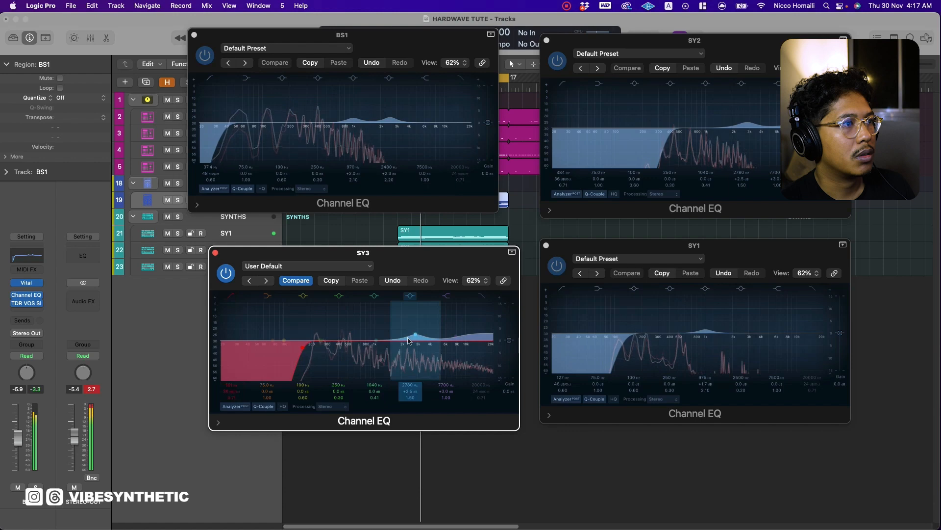
pyautogui.moveTo(416, 337); pyautogui.dragTo(395, 337)
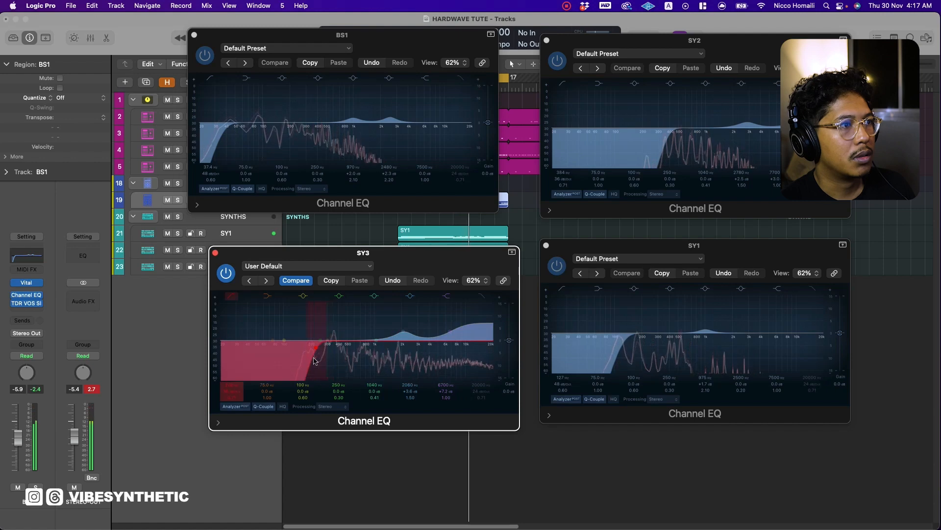
pyautogui.moveTo(367, 336); pyautogui.dragTo(367, 334)
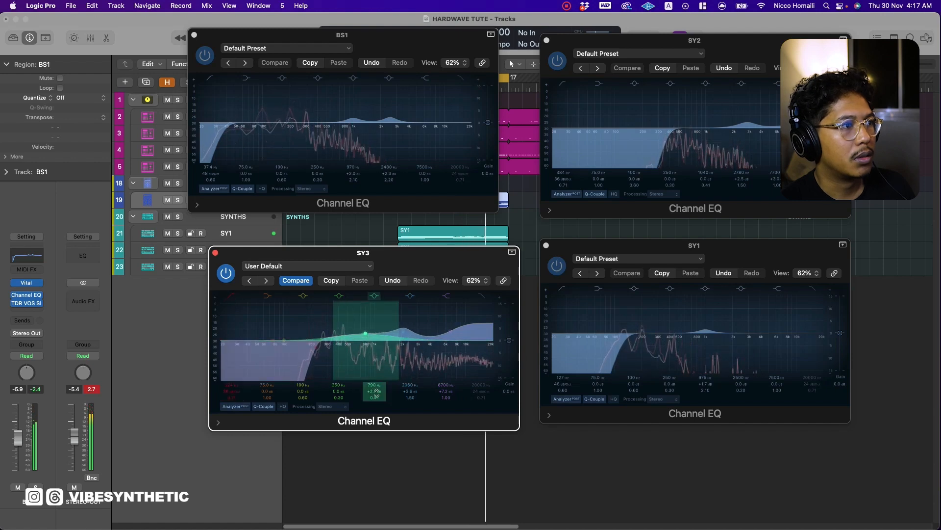
pyautogui.moveTo(376, 397); pyautogui.dragTo(377, 390)
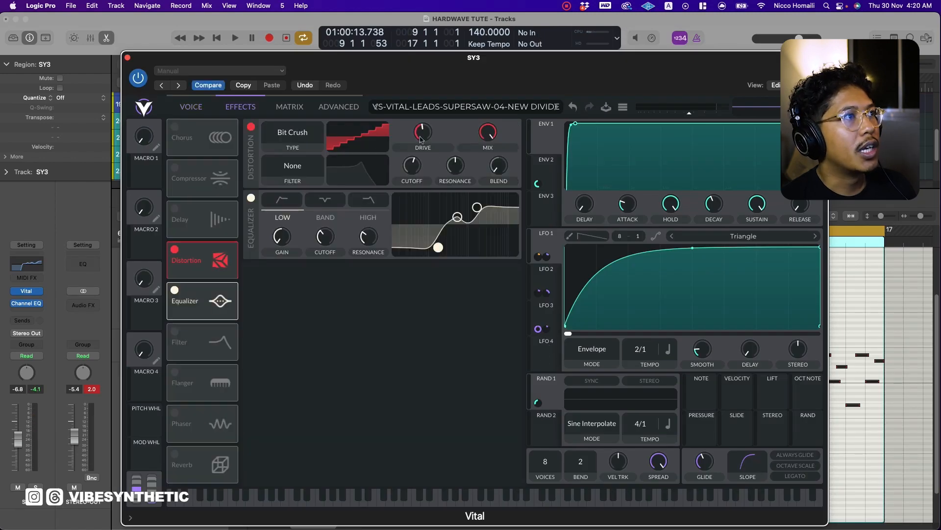
# Raise the Bit Crush distortion drive in SY3's Vital, rebalance its output volume during playback, and close the synth.
pyautogui.moveTo(424, 140); pyautogui.dragTo(423, 128)
pyautogui.press('space')
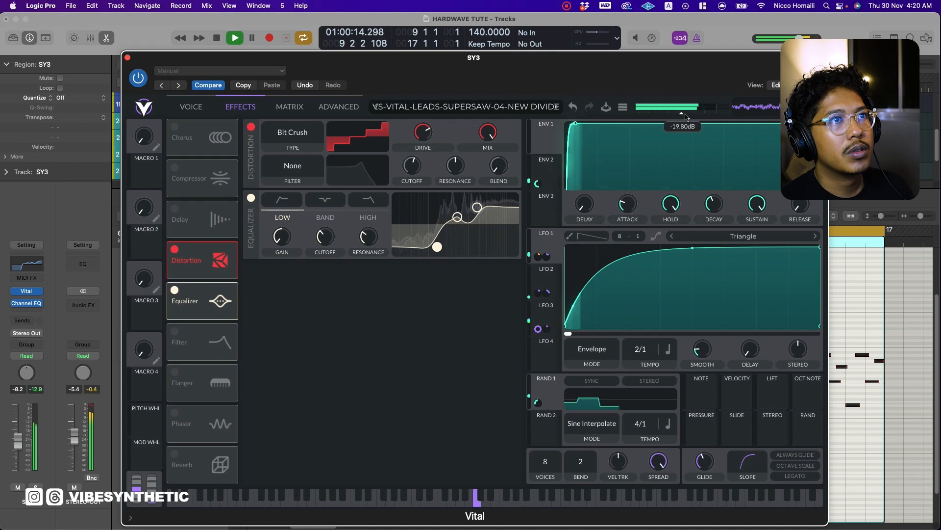
pyautogui.moveTo(693, 114); pyautogui.dragTo(694, 113)
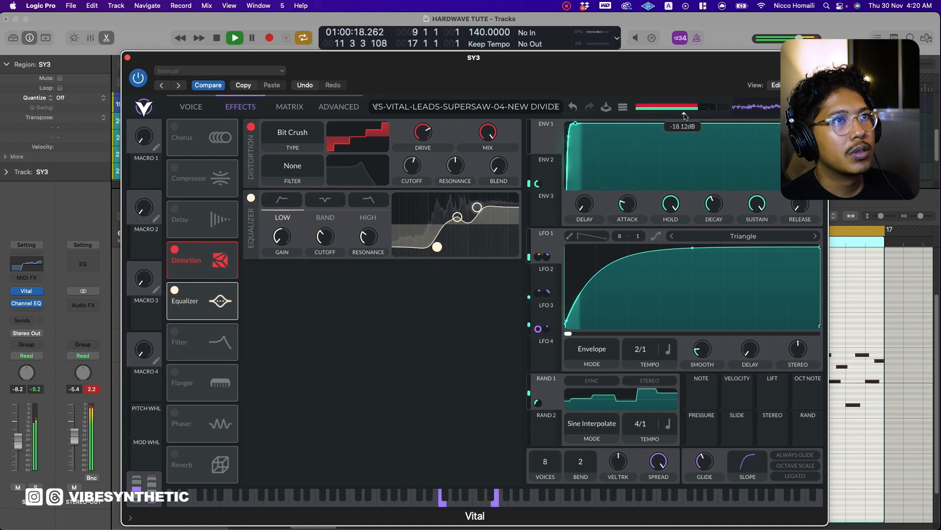
pyautogui.moveTo(686, 116); pyautogui.dragTo(693, 115)
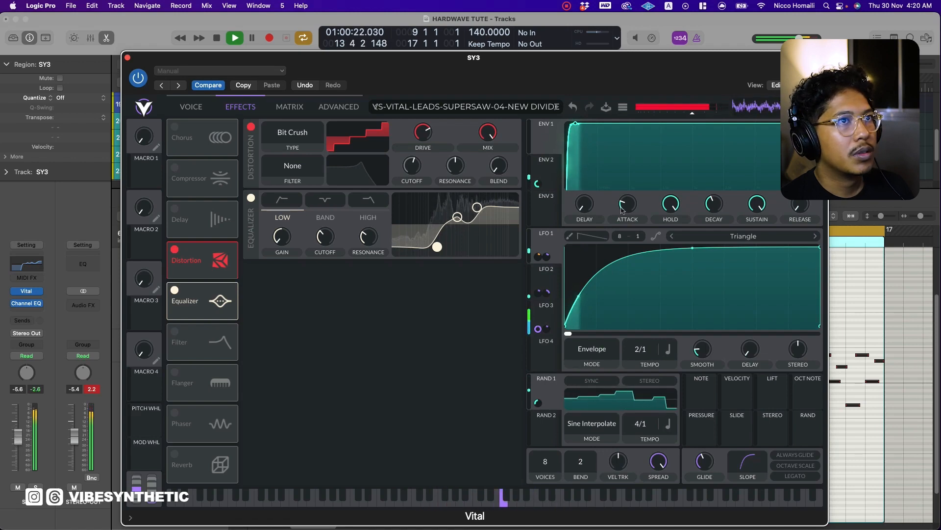
pyautogui.moveTo(689, 115); pyautogui.dragTo(685, 115)
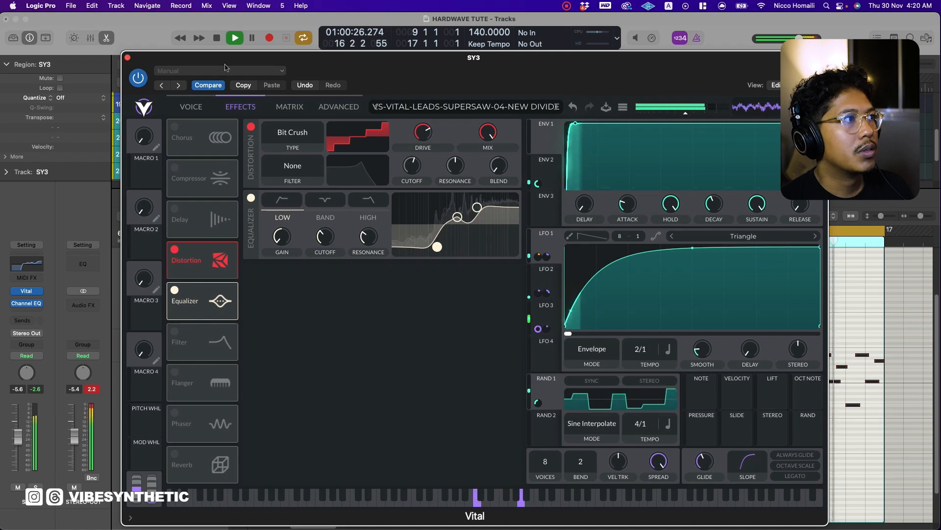
pyautogui.click(127, 59)
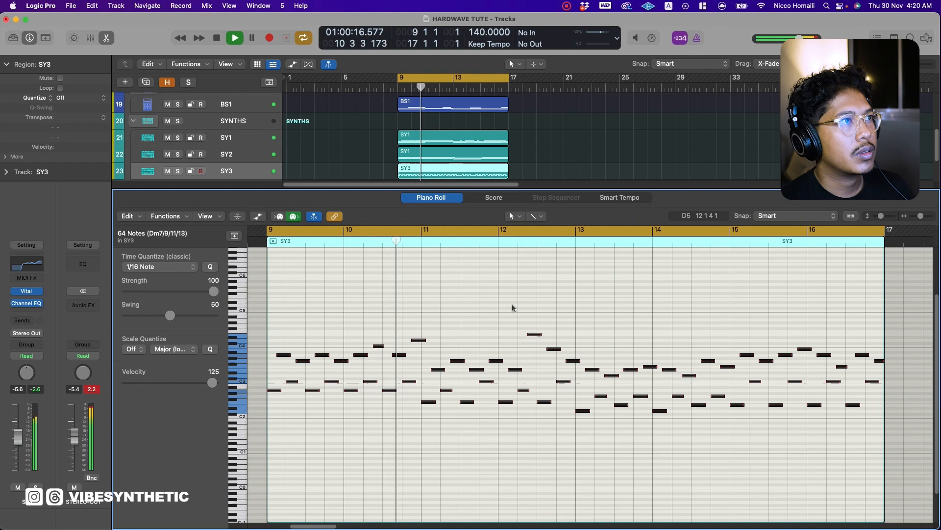
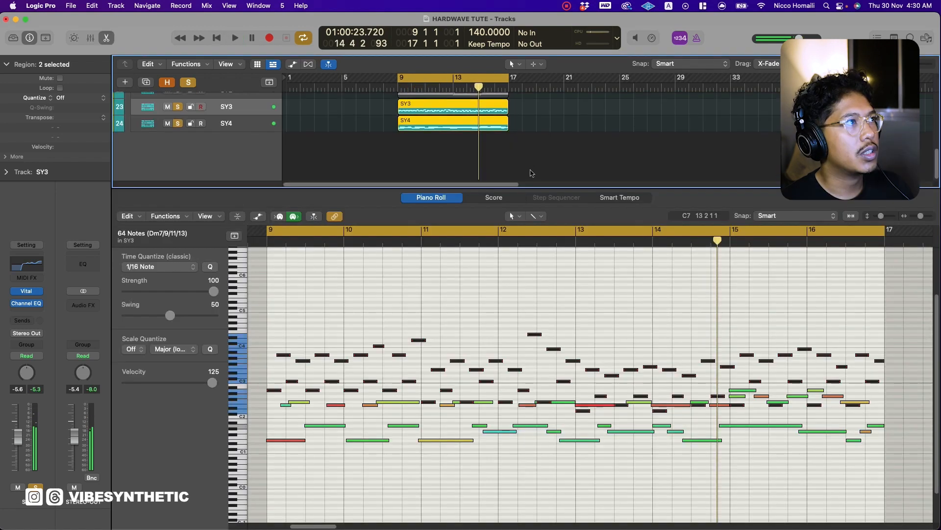
# Insert the Polyverse Wider plug-in on SY4 and adjust its stereo width while the loop plays.
pyautogui.scroll(2, 530, 173)
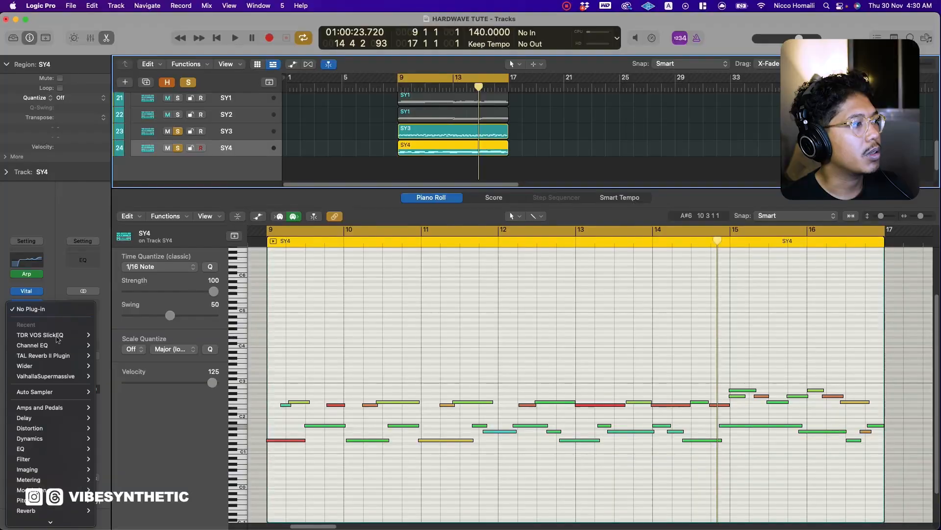
pyautogui.moveTo(66, 520)
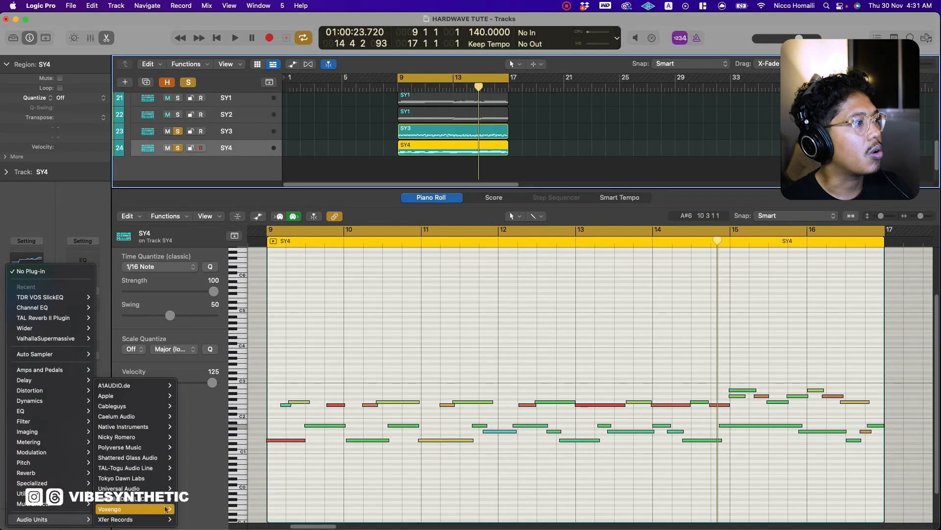
pyautogui.click(207, 447)
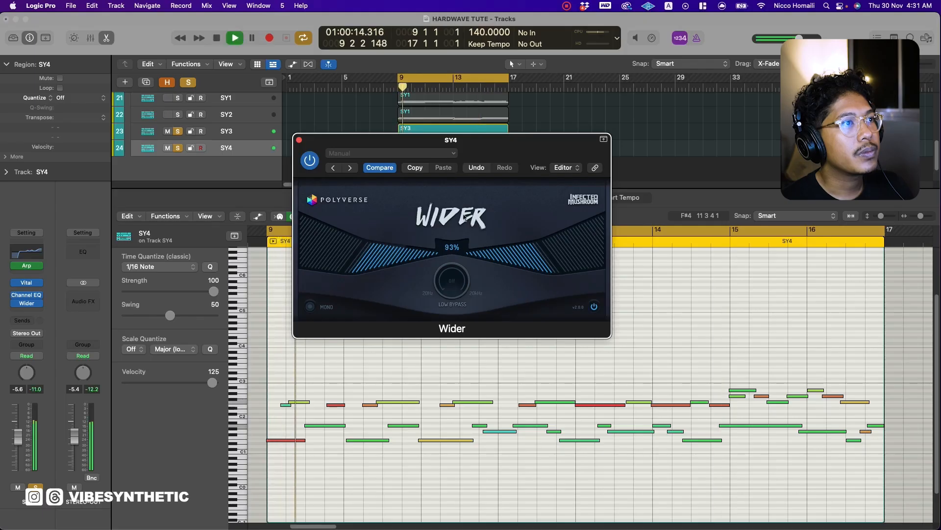
pyautogui.moveTo(458, 247); pyautogui.dragTo(456, 236)
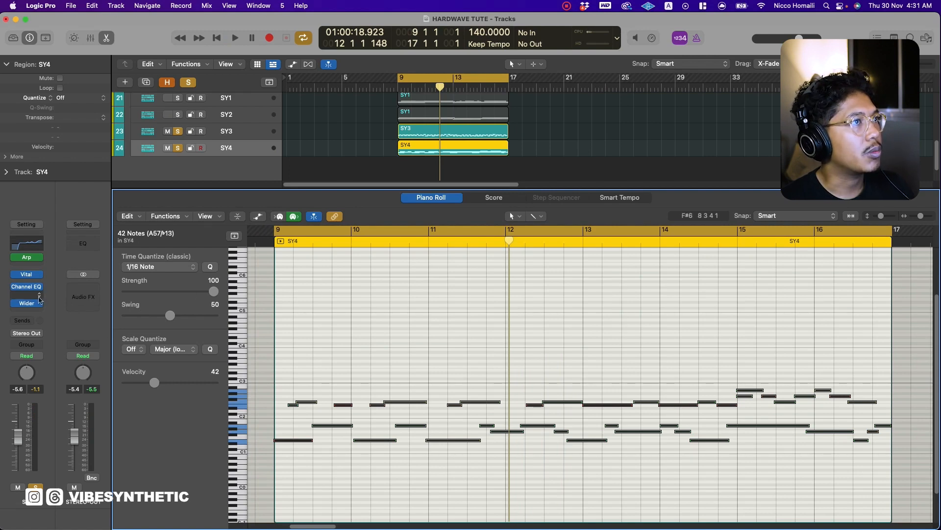
# Unsolo SY3, insert TAL Reverb II before Wider on SY4, and set its wet level to -19.0 dB during playback.
pyautogui.click(178, 132)
pyautogui.click(40, 296)
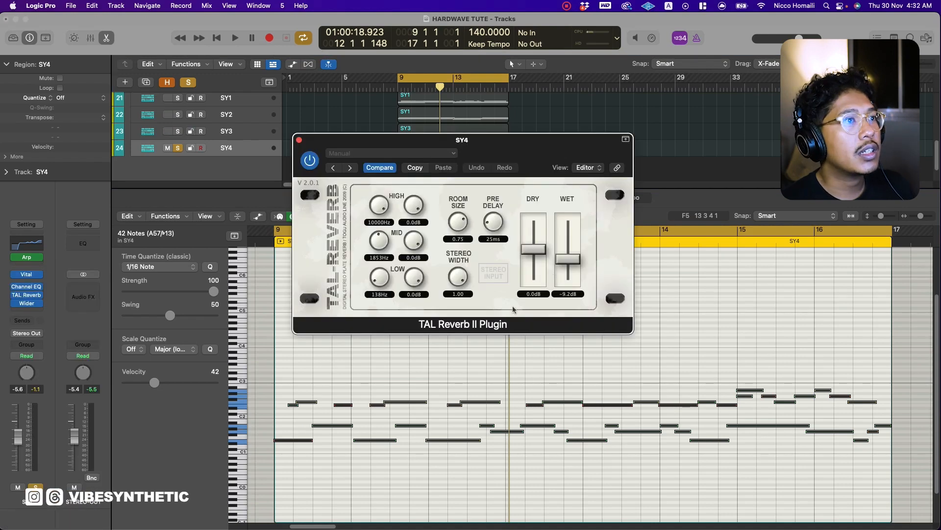
pyautogui.press('space')
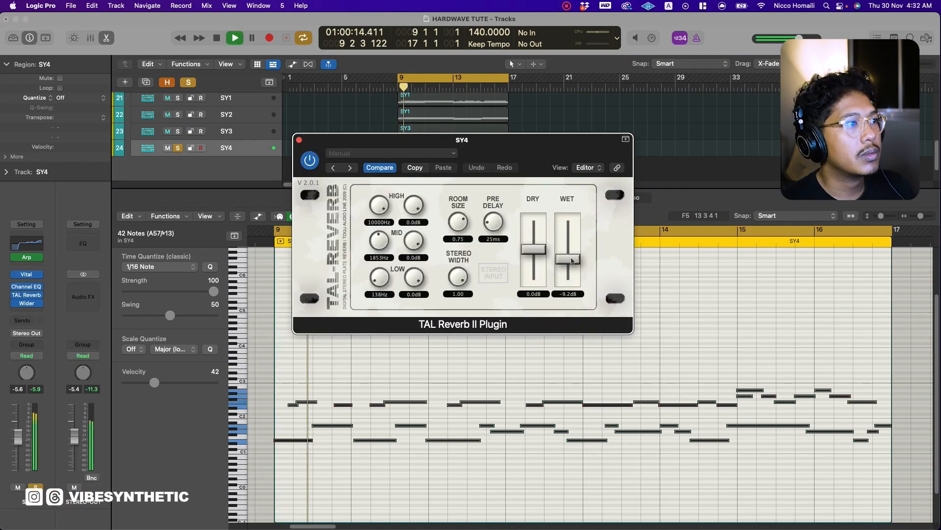
pyautogui.moveTo(576, 276); pyautogui.dragTo(581, 284)
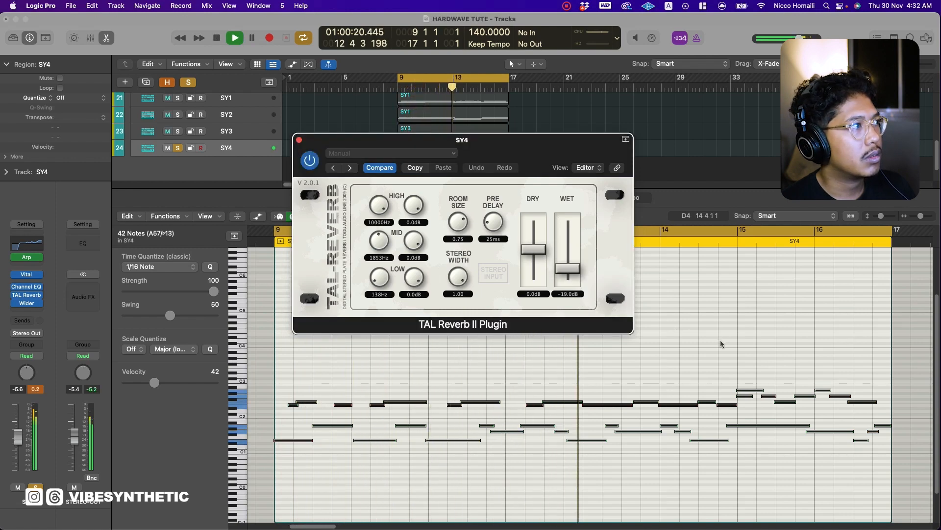
pyautogui.press('space')
pyautogui.click(300, 140)
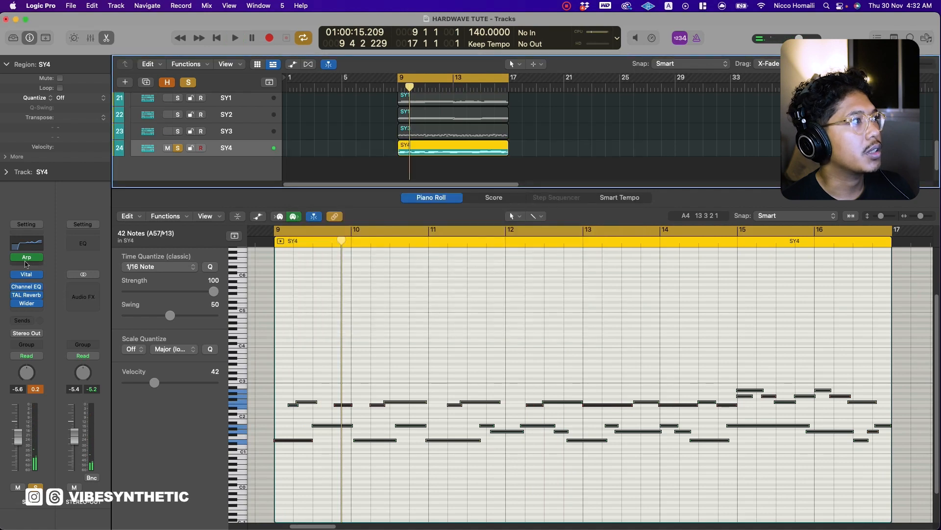
# Open SY4's Arpeggiator, change its note order, and play the loop.
pyautogui.click(28, 259)
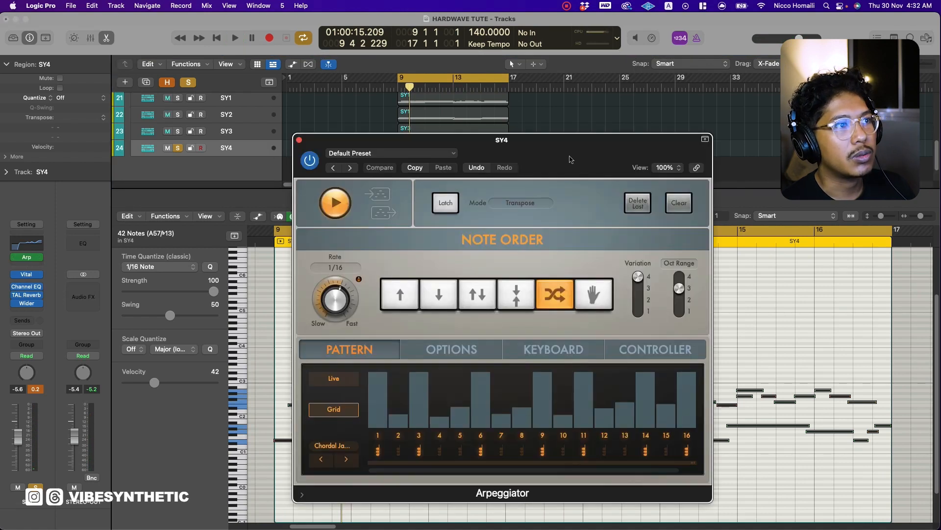
pyautogui.moveTo(571, 159); pyautogui.dragTo(548, 112)
pyautogui.click(458, 252)
pyautogui.press('space')
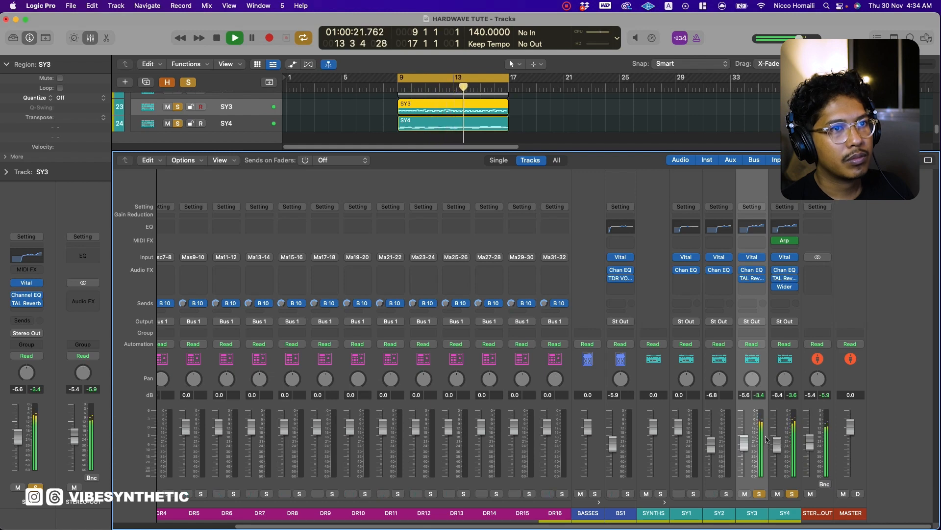
# Solo SY1 and SY2 alongside the leads in the mixer, and lower SY3 to -8.4 dB and SY4 to -8.0 dB.
pyautogui.click(725, 493)
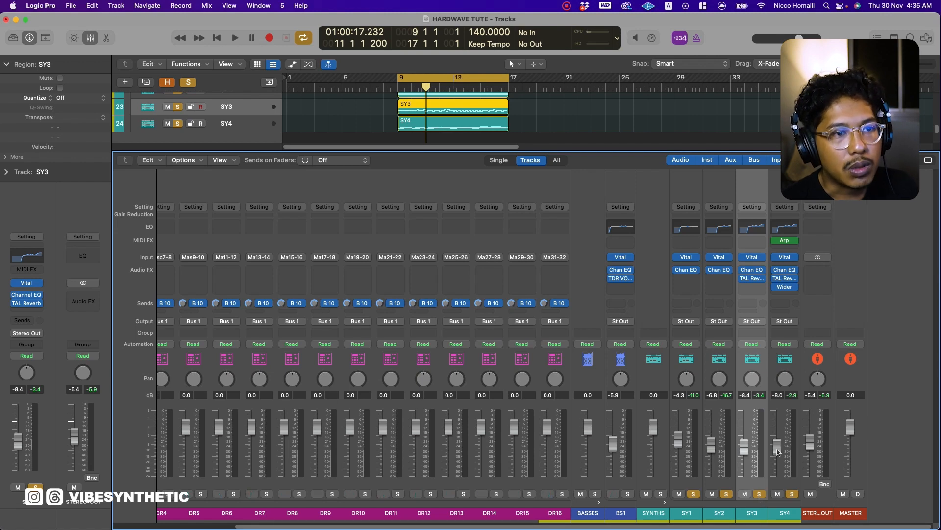
pyautogui.click(784, 476)
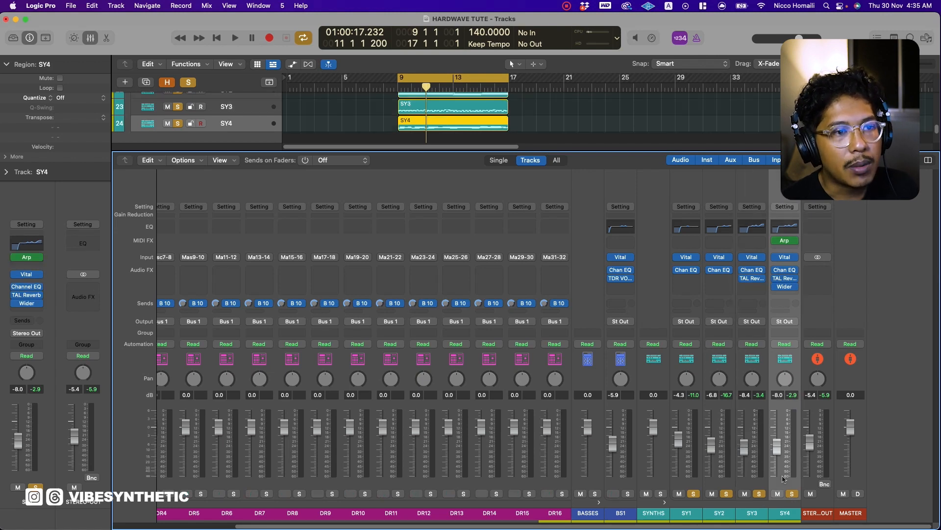
pyautogui.click(726, 482)
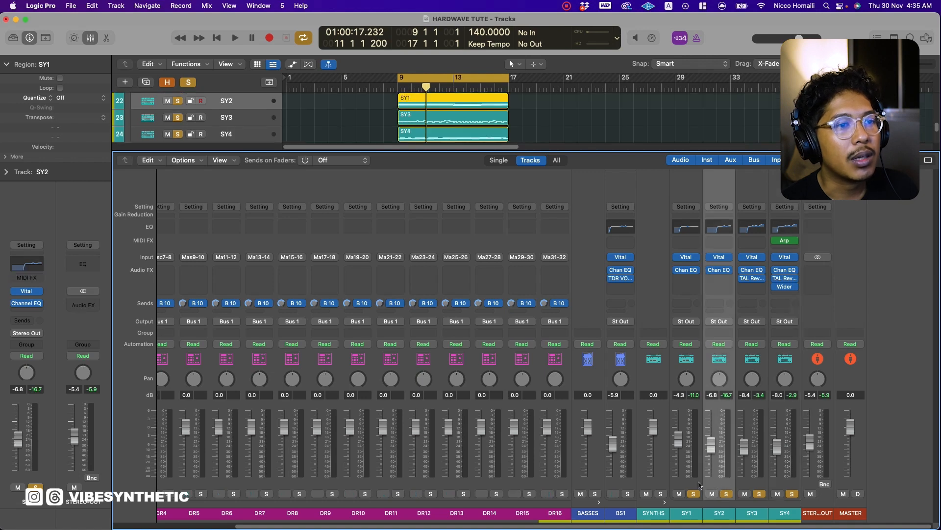
pyautogui.click(695, 483)
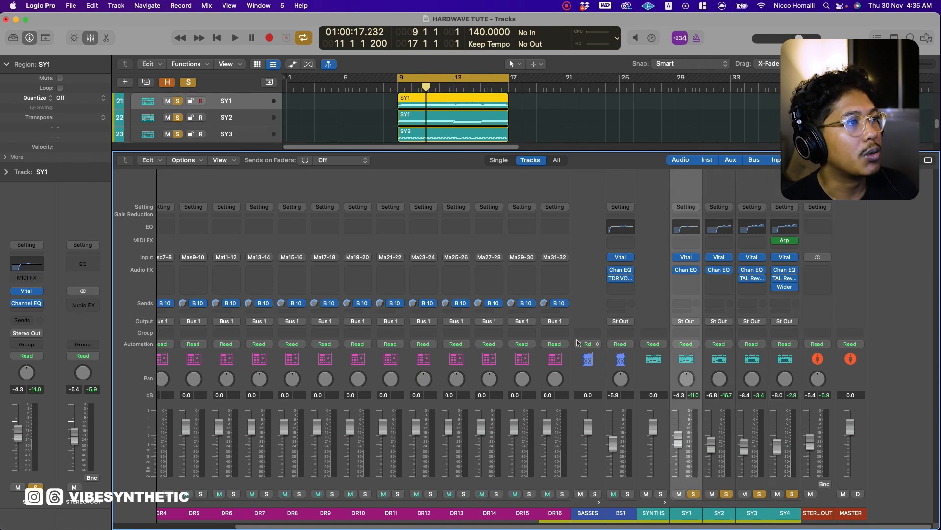
pyautogui.press('x')
pyautogui.press('space')
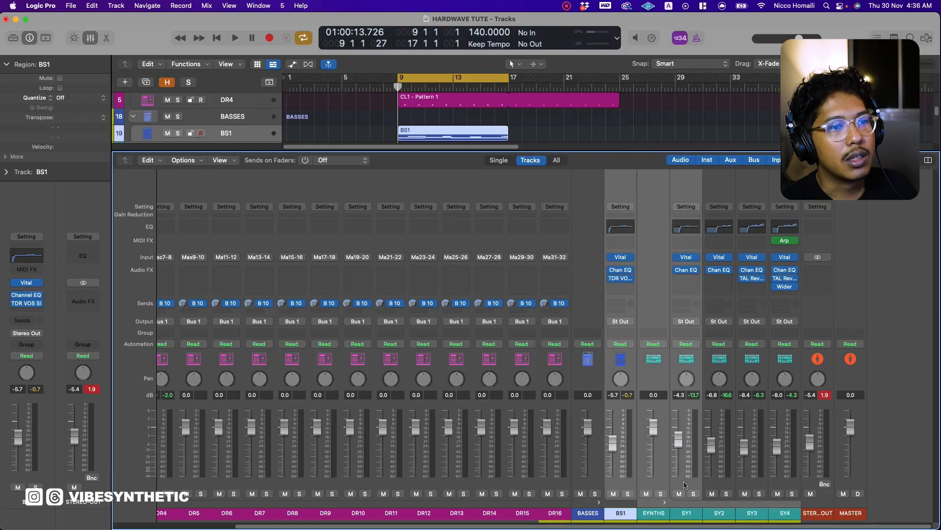
# Select the BS1, SY1, SY2, SY3 and SY4 channels together and route their outputs to Bus 20.
pyautogui.moveTo(685, 485); pyautogui.dragTo(752, 486)
pyautogui.click(726, 475)
pyautogui.keyDown('super'); pyautogui.click(751, 484); pyautogui.keyUp('super')
pyautogui.keyDown('super'); pyautogui.click(779, 486); pyautogui.keyUp('super')
pyautogui.keyDown('super'); pyautogui.click(621, 480); pyautogui.keyUp('super')
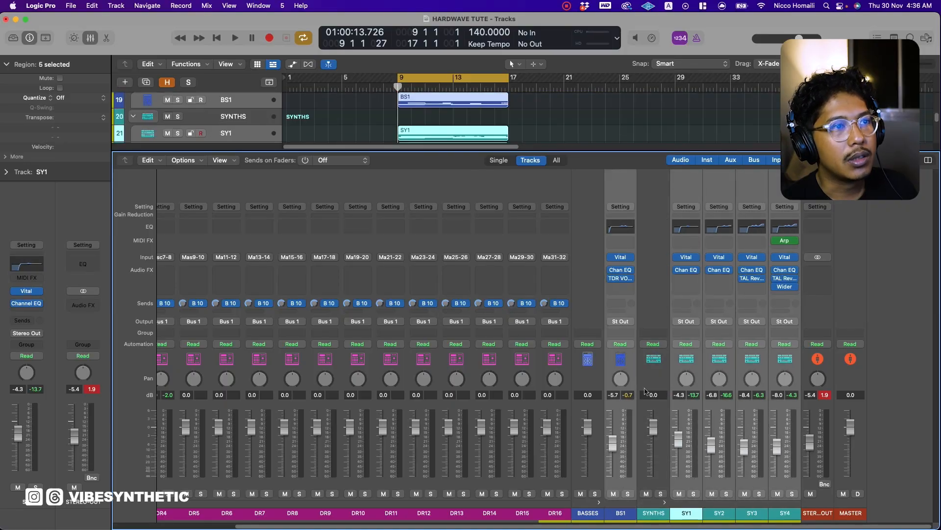
pyautogui.click(629, 322)
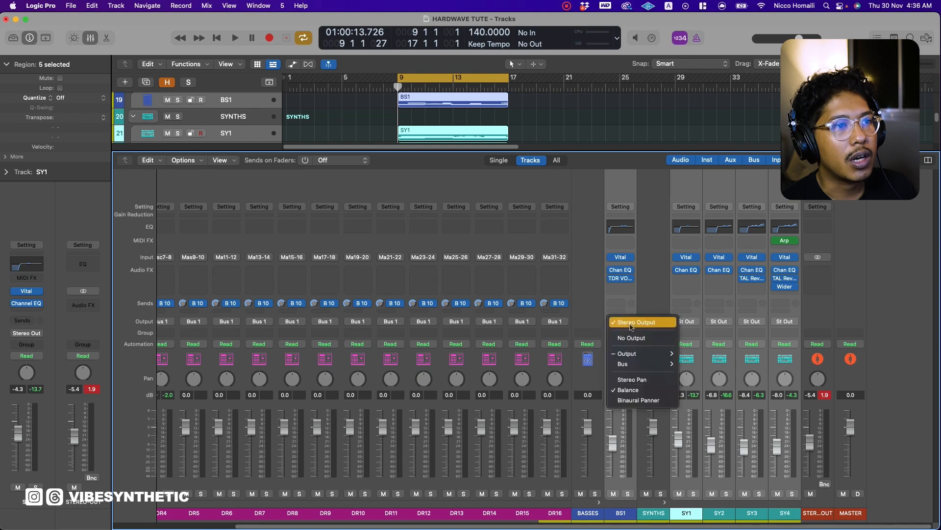
pyautogui.moveTo(637, 367)
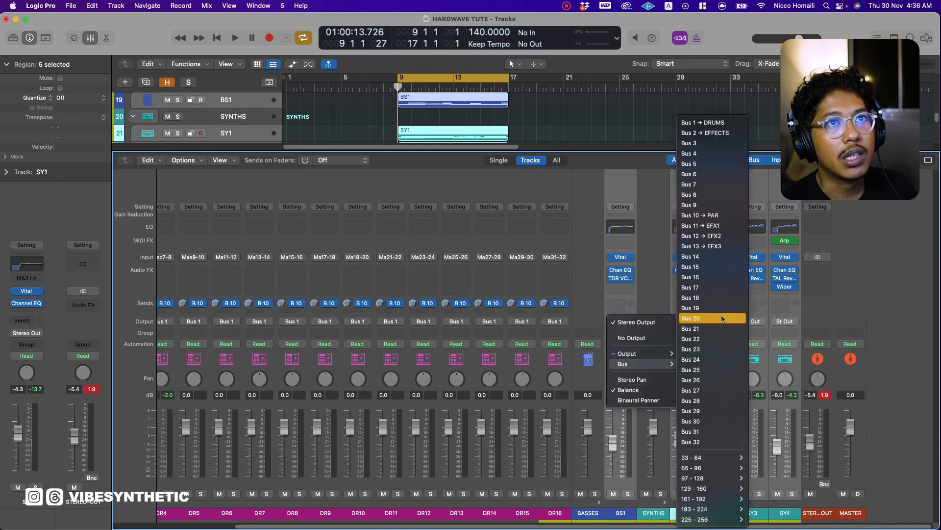
pyautogui.click(723, 319)
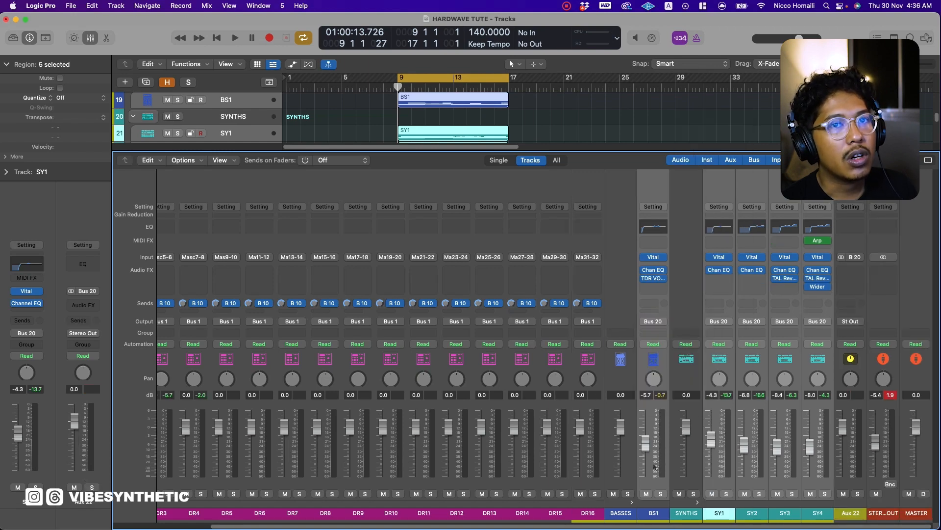
# Rename the new Bus 20 aux channel SIDECHAIN and insert Nicky Romero's Kickstart 2 plug-in on it.
pyautogui.click(851, 515)
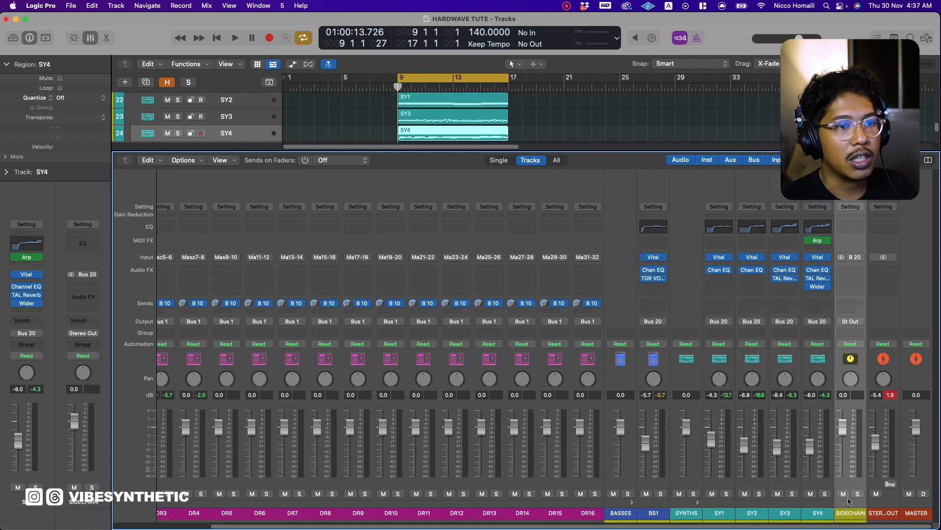
pyautogui.click(851, 265)
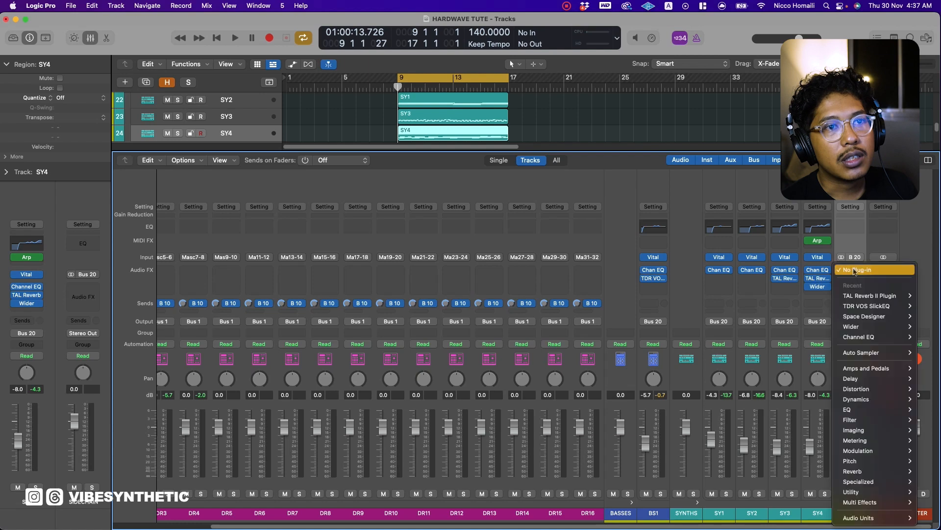
pyautogui.moveTo(882, 521)
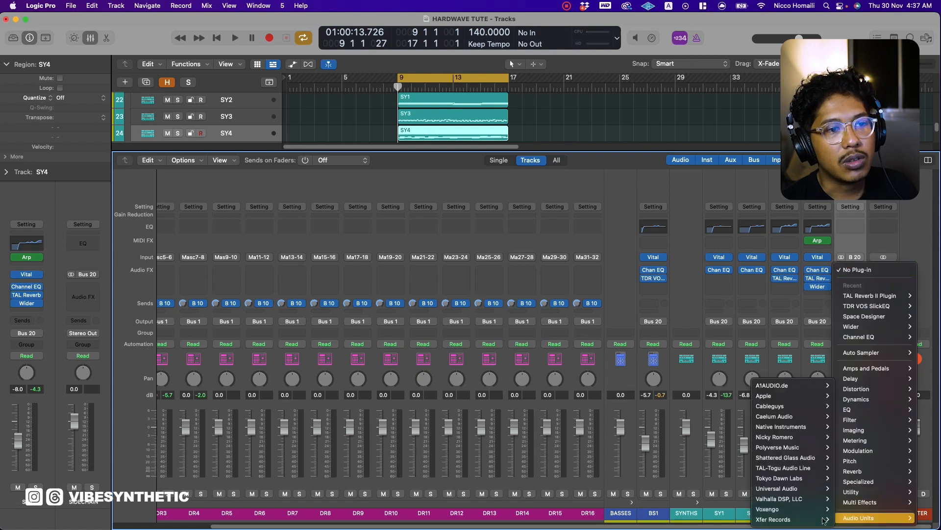
pyautogui.moveTo(785, 440)
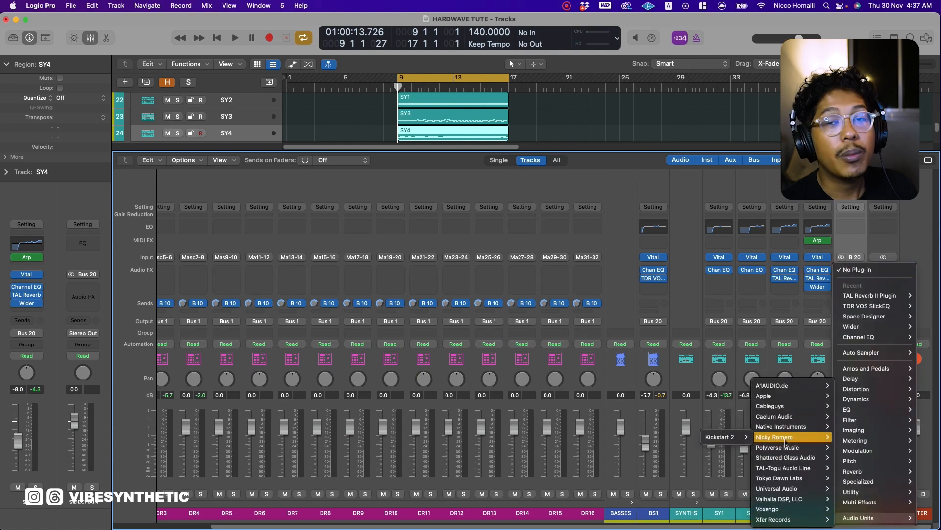
pyautogui.click(684, 437)
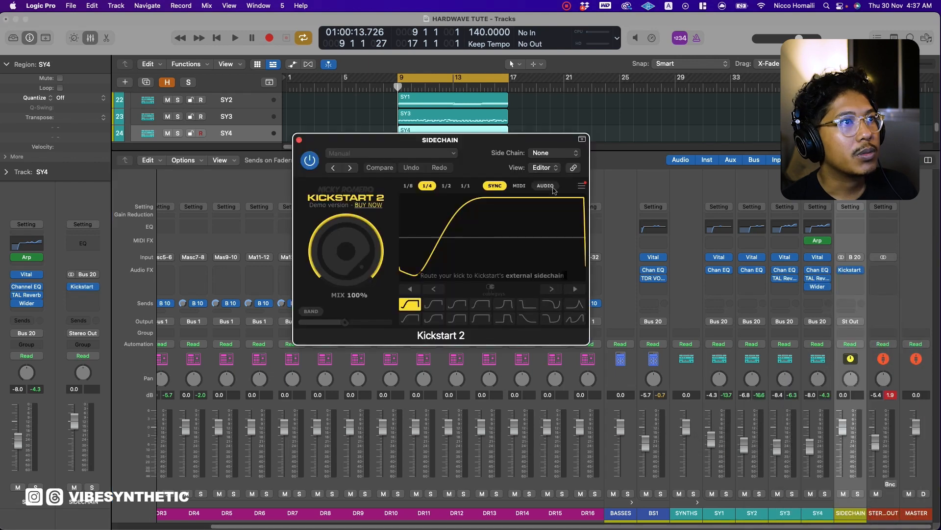
# Set Kickstart 2's side chain source to DR1 (Inst 2) and switch its trigger mode to Audio.
pyautogui.click(554, 154)
pyautogui.moveTo(549, 192)
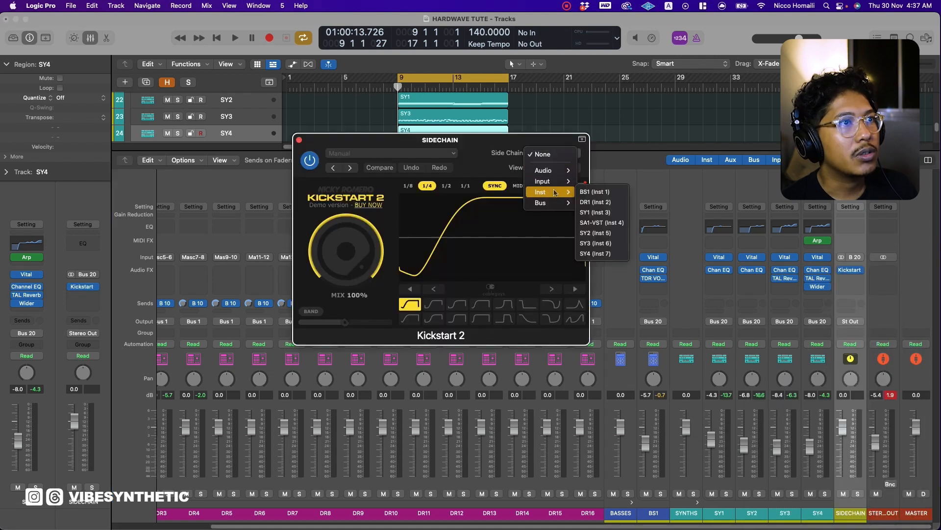
pyautogui.click(599, 203)
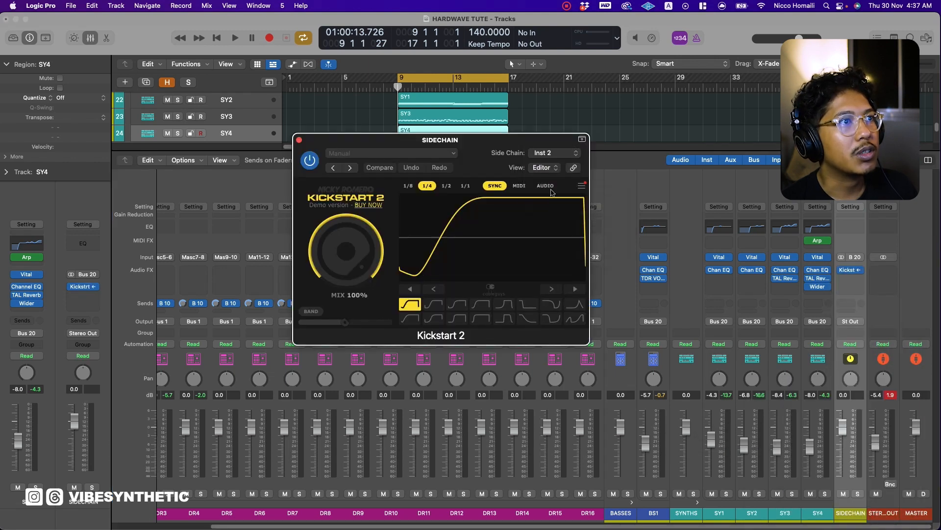
pyautogui.click(551, 188)
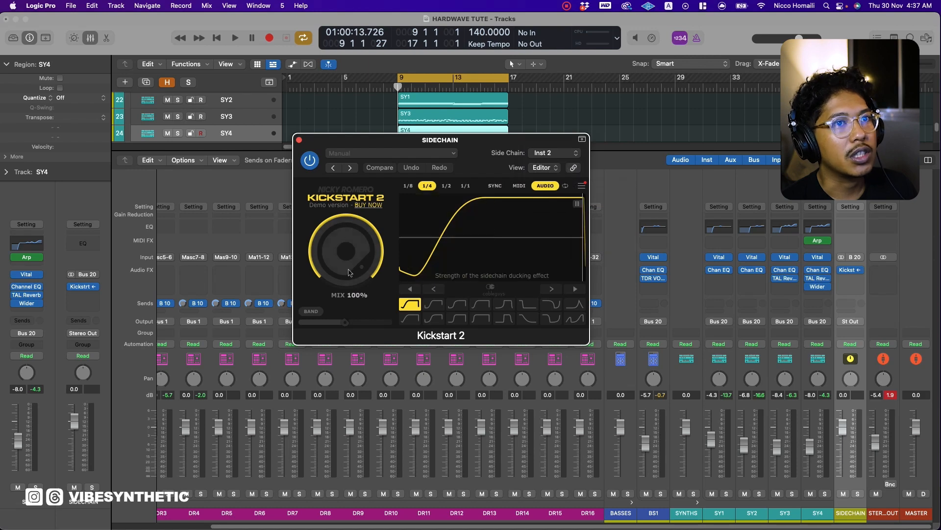
# Audition Kickstart 2's ducking curves during playback, choose the third curve in the first row, set the mix to 85%, and close the plug-in.
pyautogui.press('space')
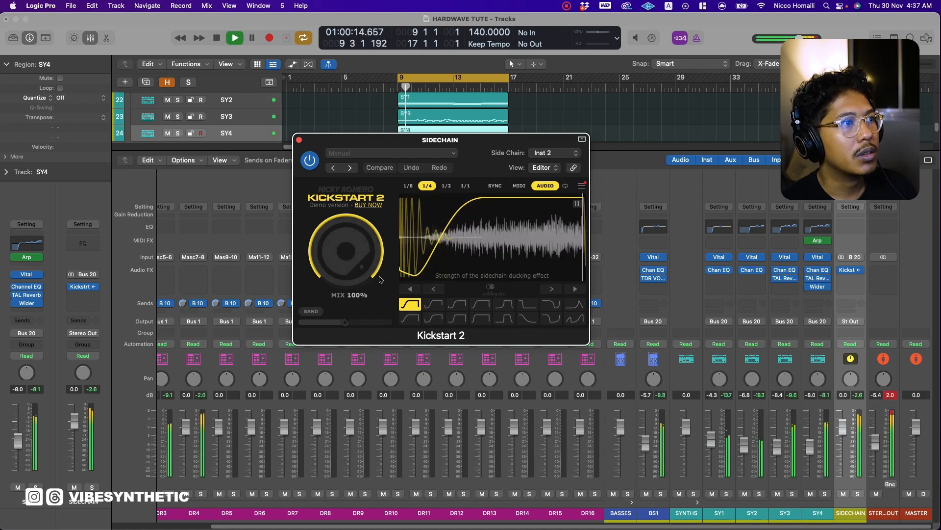
pyautogui.moveTo(356, 262); pyautogui.dragTo(352, 260)
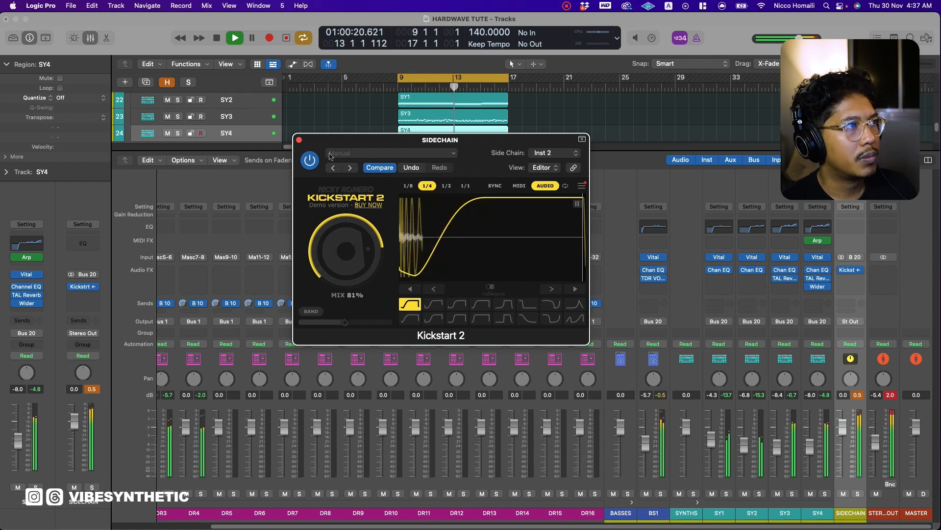
pyautogui.click(436, 307)
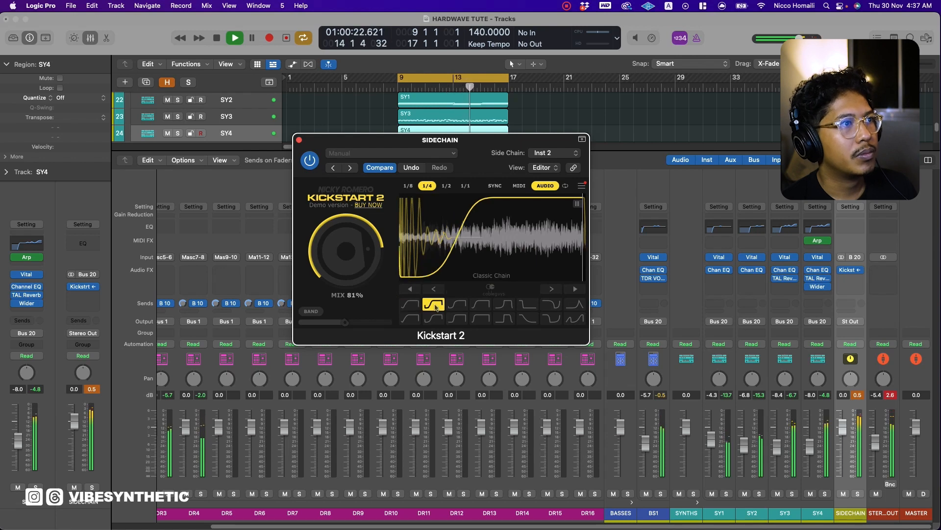
pyautogui.click(480, 305)
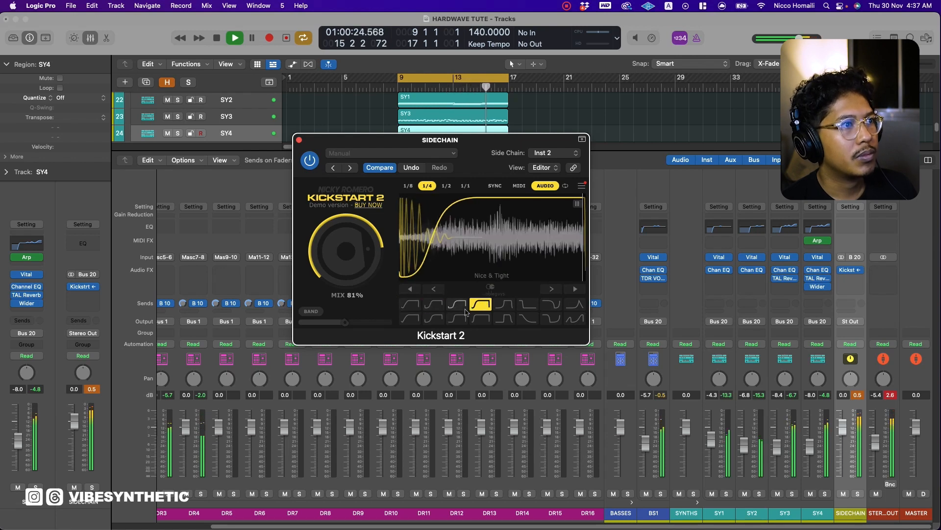
pyautogui.click(461, 309)
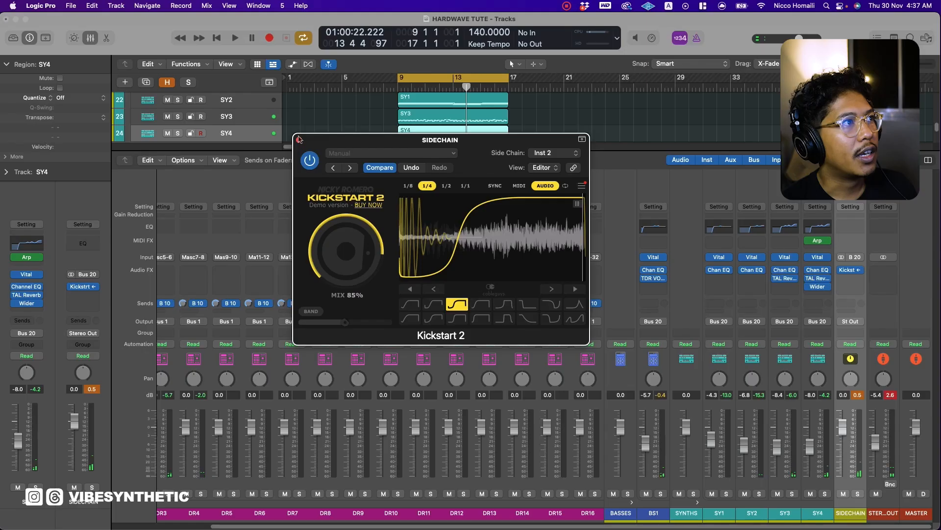
pyautogui.click(301, 139)
# Rebalance the synths during playback to SY1 -4.5 dB, SY2 -8.2 dB, SY3 -5.5 dB and SY4 -8.4 dB, and close the mixer.
pyautogui.press('space')
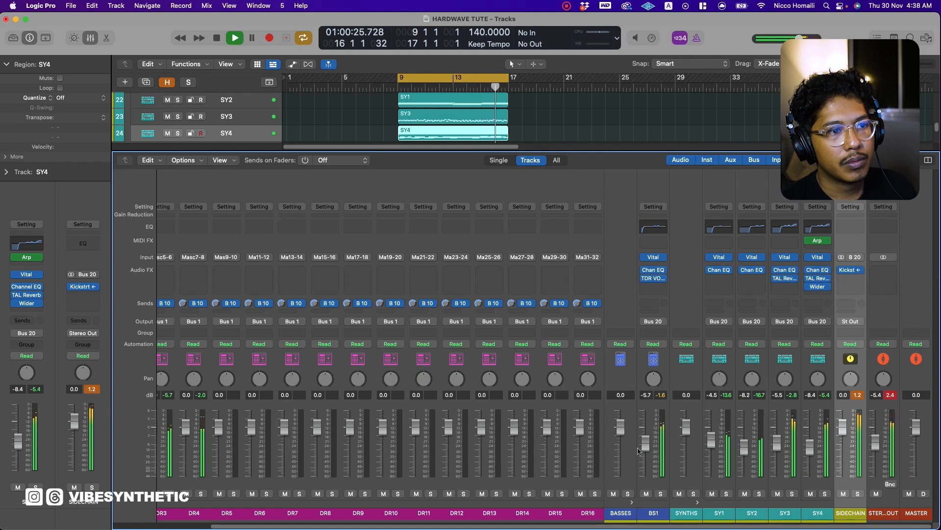
pyautogui.press('x')
pyautogui.press('space')
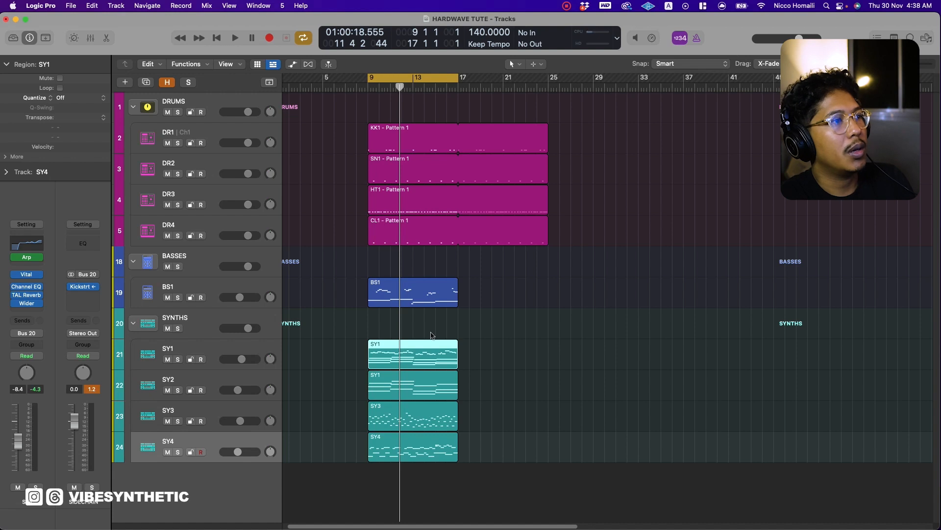
# Copy the pad regions on the SY1 and SY2 tracks from bar 9 to bar 1.
pyautogui.moveTo(420, 356); pyautogui.dragTo(330, 356)
pyautogui.moveTo(387, 379); pyautogui.dragTo(301, 380)
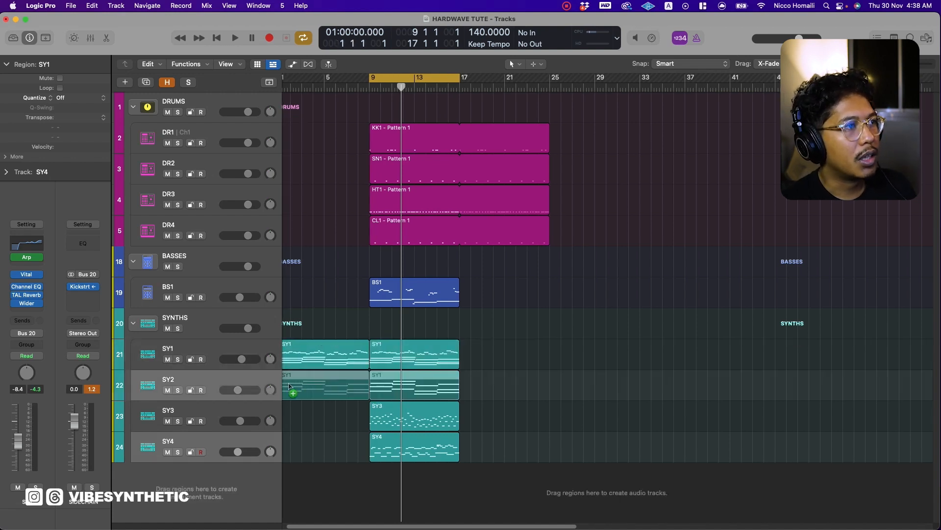